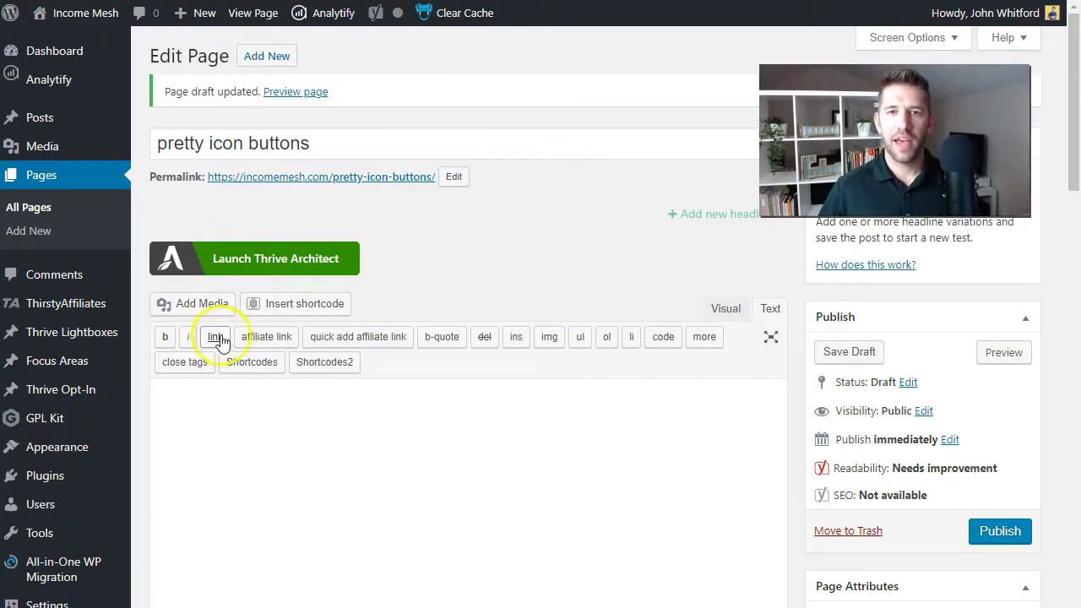
- Open the Performance section of the Thrive theme options and review the Image Optimization setting
scroll(51, 380, down, 3)
mouse_move(50, 563)
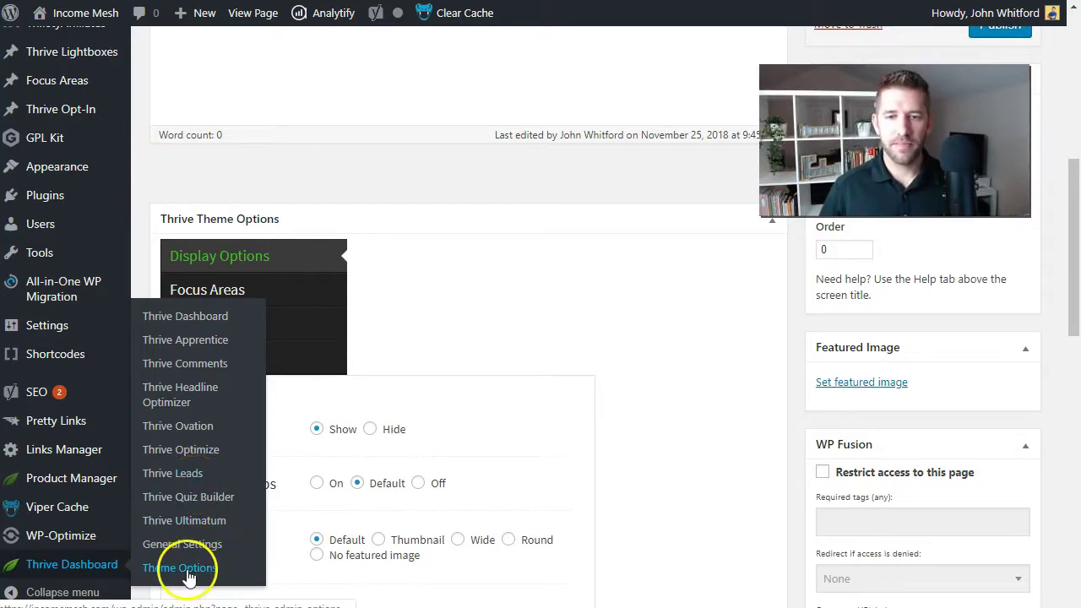
click(201, 567)
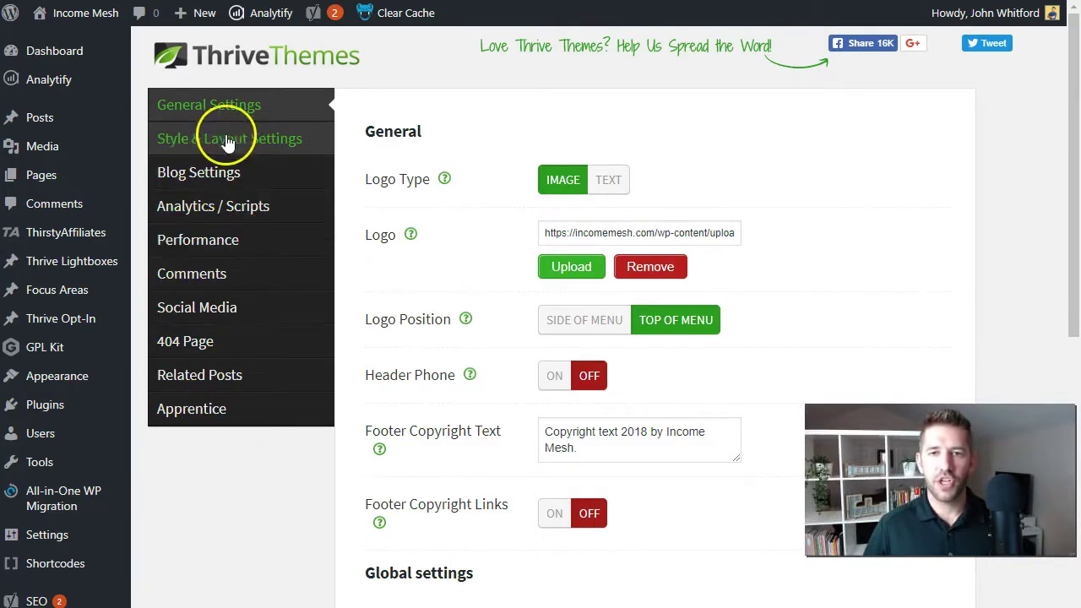
click(241, 243)
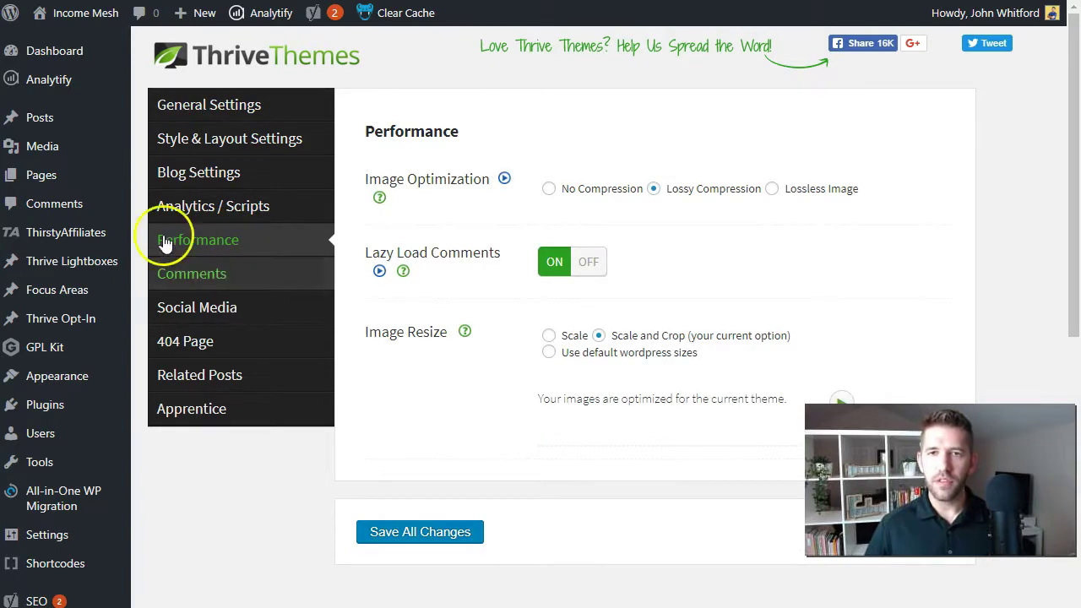
drag(365, 179, 488, 202)
click(487, 203)
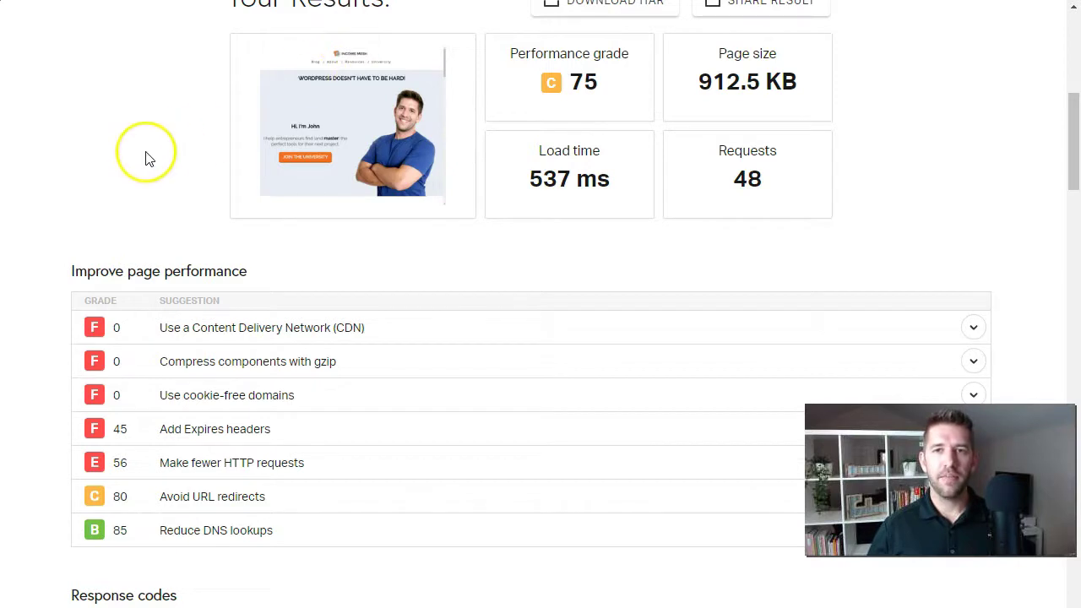
- Switch to the Pingdom Website Speed Test for incomemesh.com and view the available test locations
scroll(141, 154, up, 6)
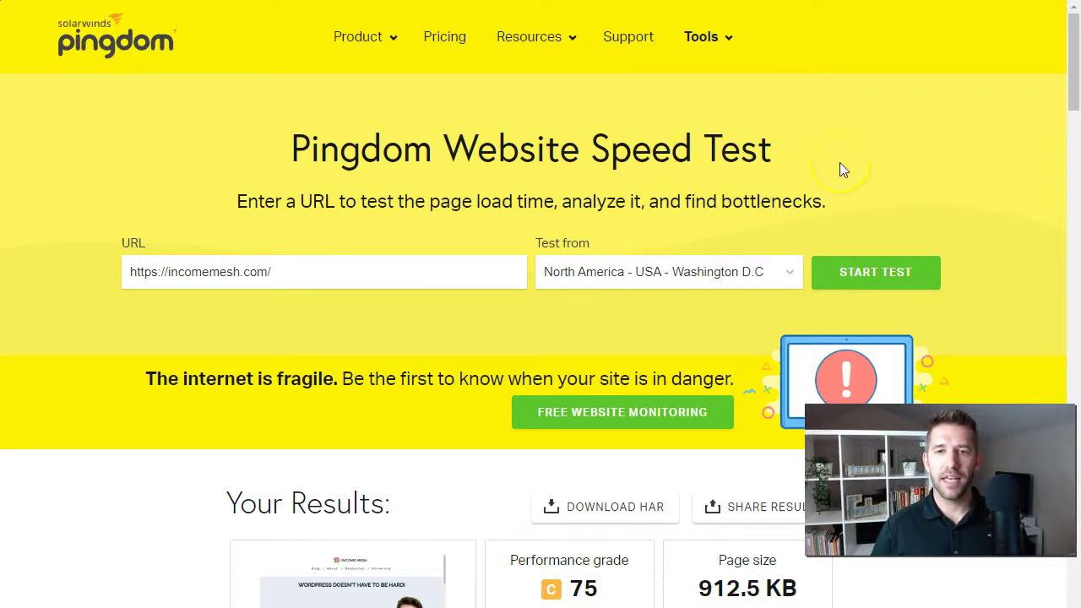
scroll(840, 164, down, 1)
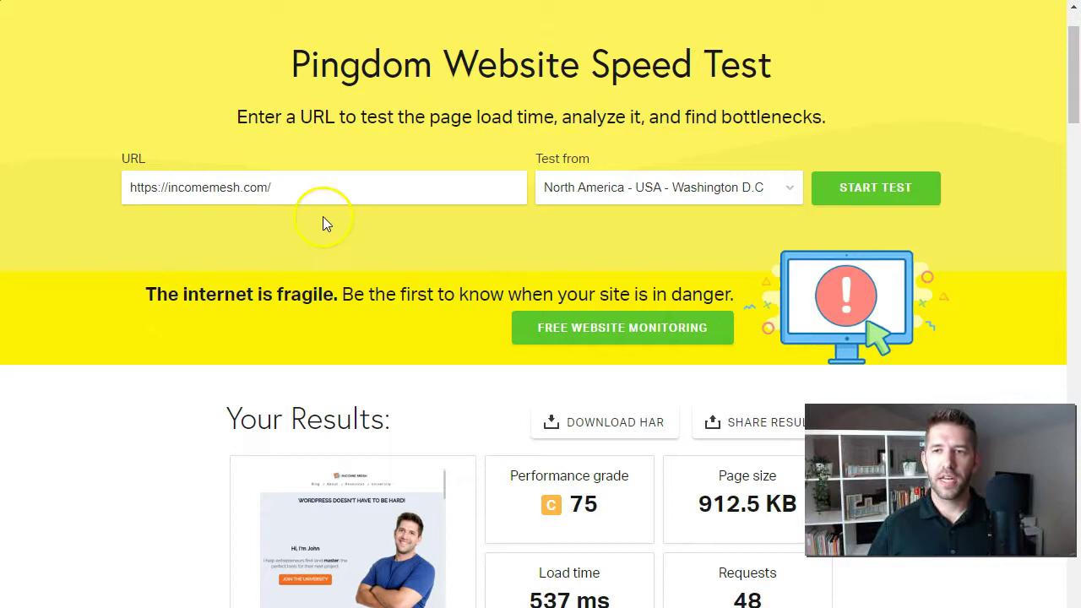
click(610, 197)
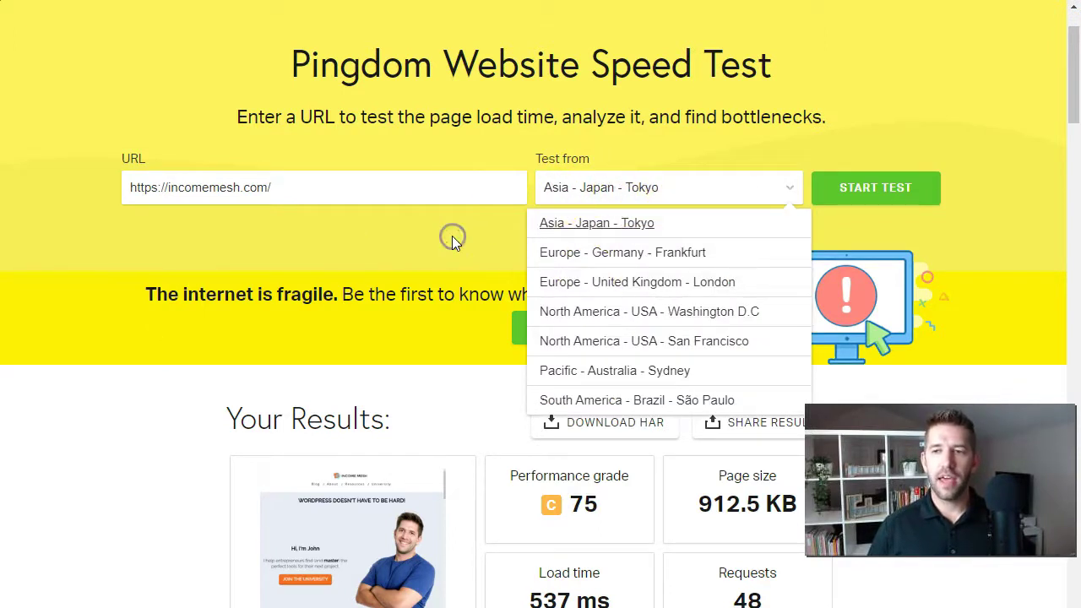
- Review the performance grade, load time and page size in the speed test results
scroll(188, 336, down, 3)
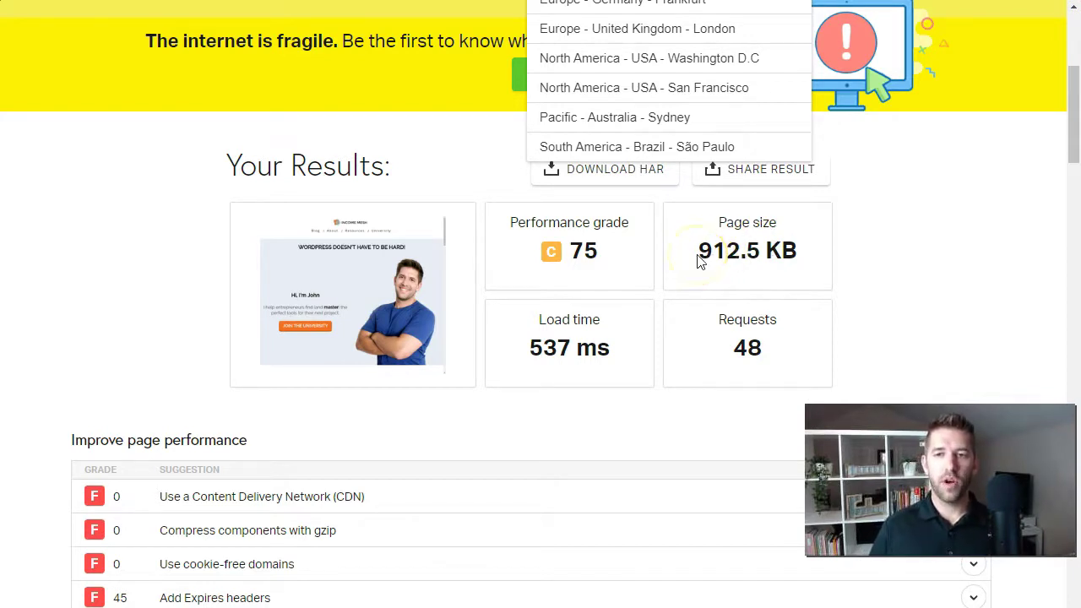
drag(571, 252, 604, 256)
click(605, 256)
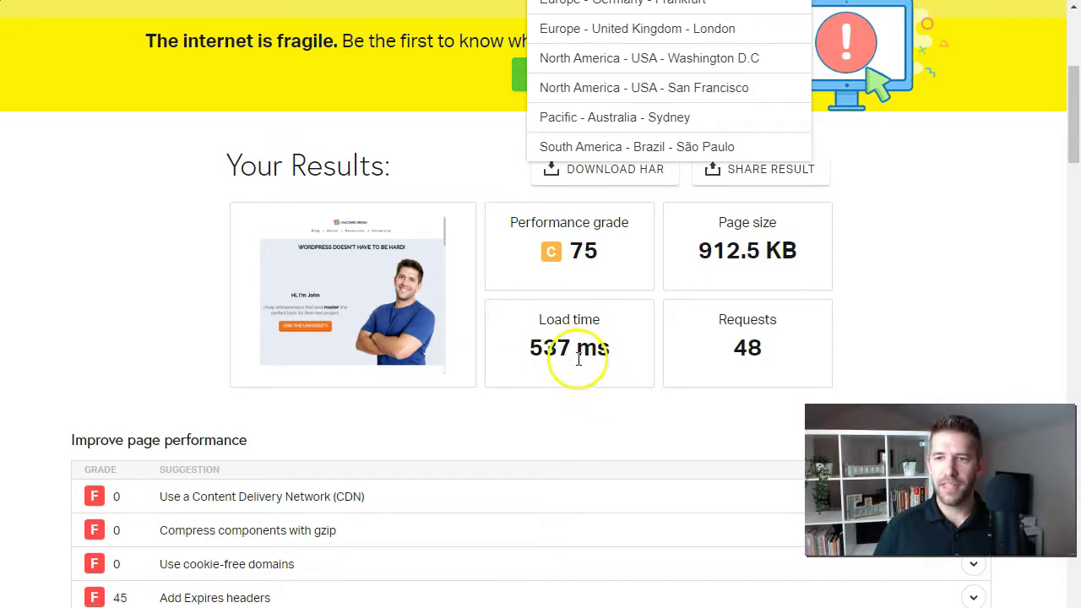
drag(705, 252, 814, 265)
click(813, 263)
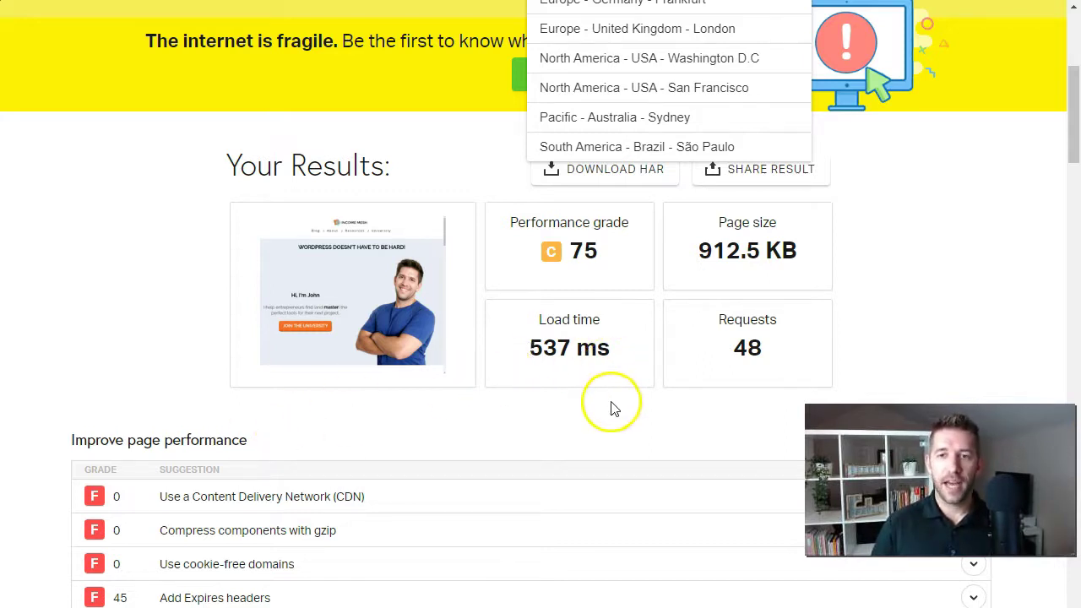
- Examine the page performance suggestions against the overall grade, including the one on compressing components with gzip
scroll(598, 386, down, 1)
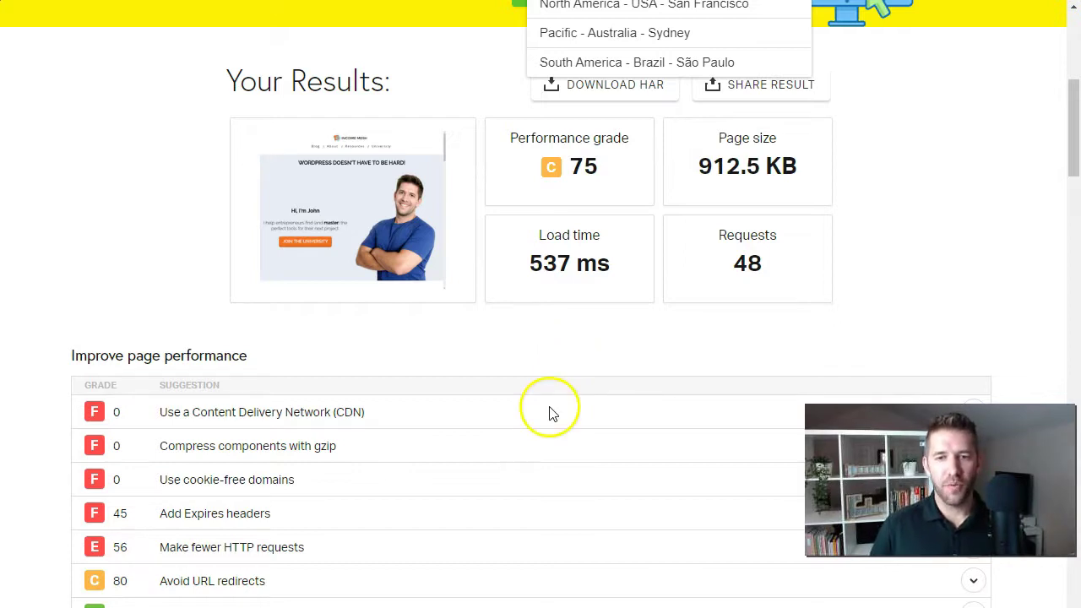
scroll(550, 378, down, 2)
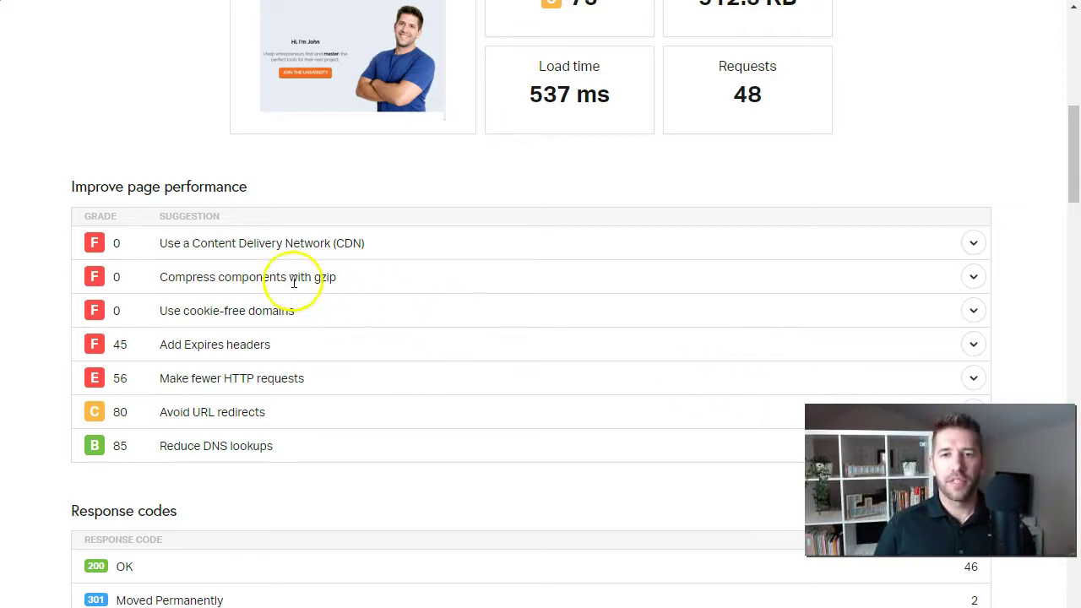
scroll(353, 207, up, 2)
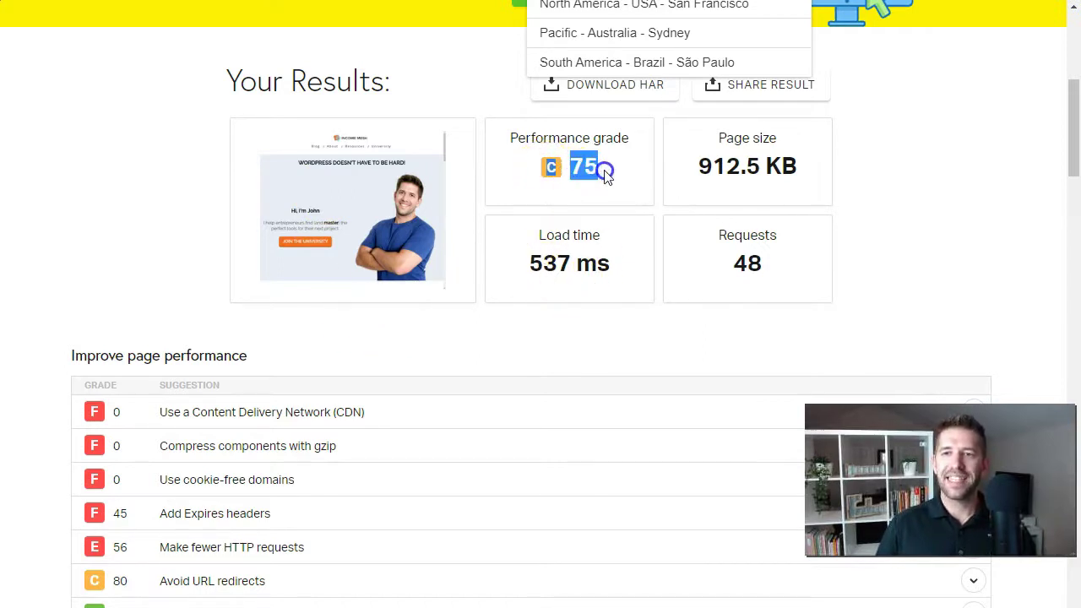
click(612, 177)
scroll(608, 177, down, 2)
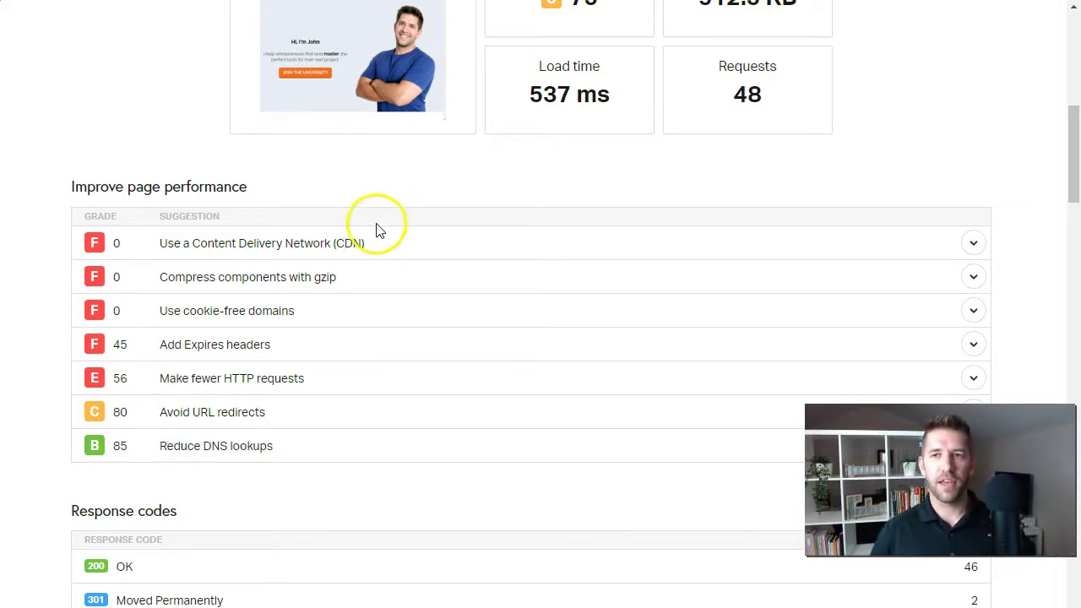
scroll(569, 225, up, 3)
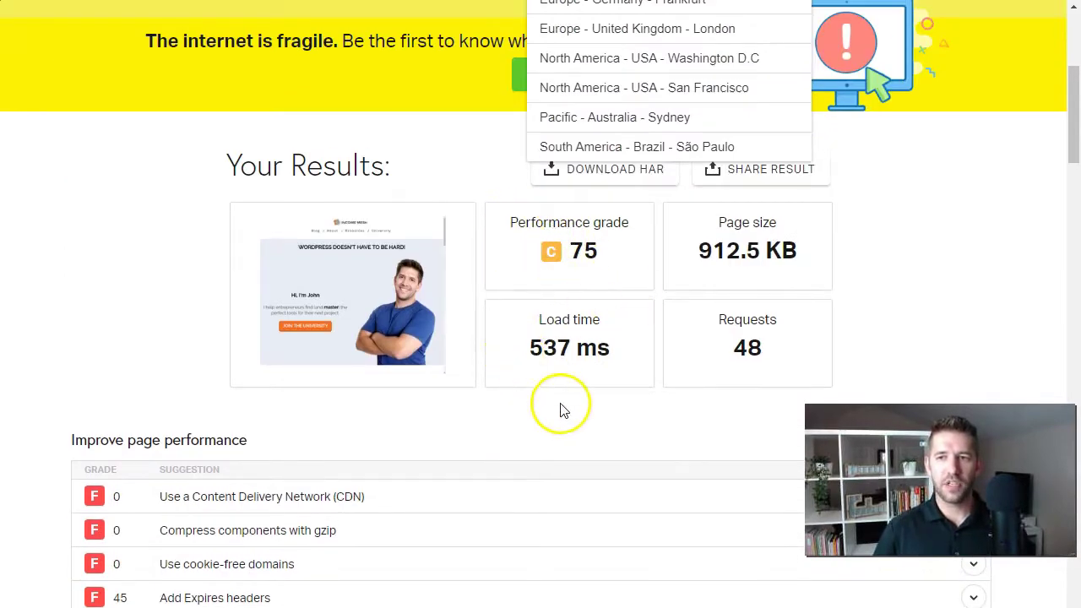
scroll(560, 405, down, 3)
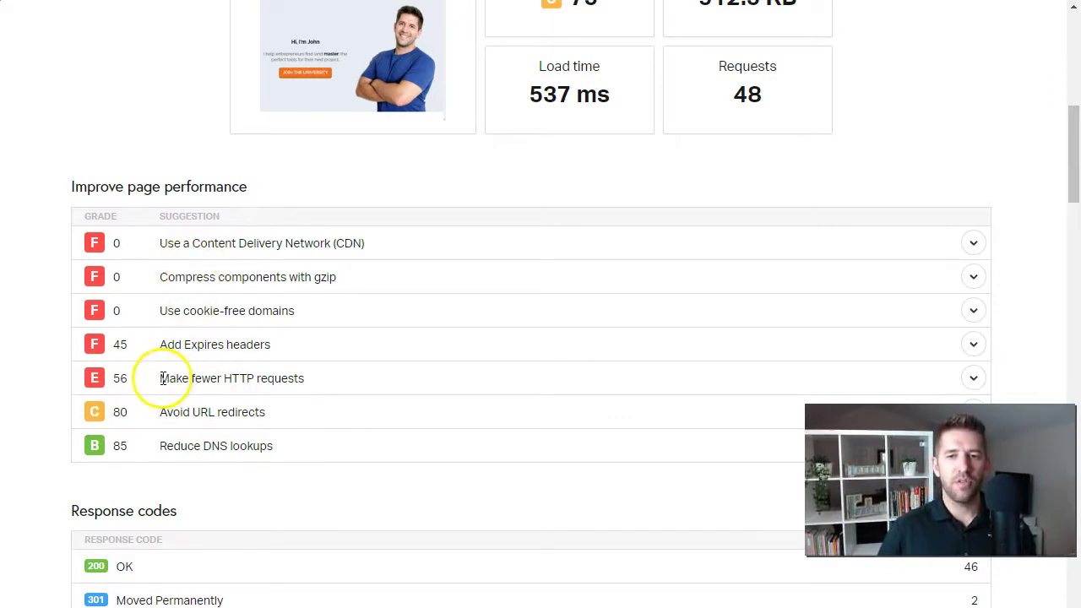
drag(160, 279, 379, 278)
click(386, 281)
- Review the response codes and the content size and request breakdowns by content type and domain
scroll(388, 284, down, 3)
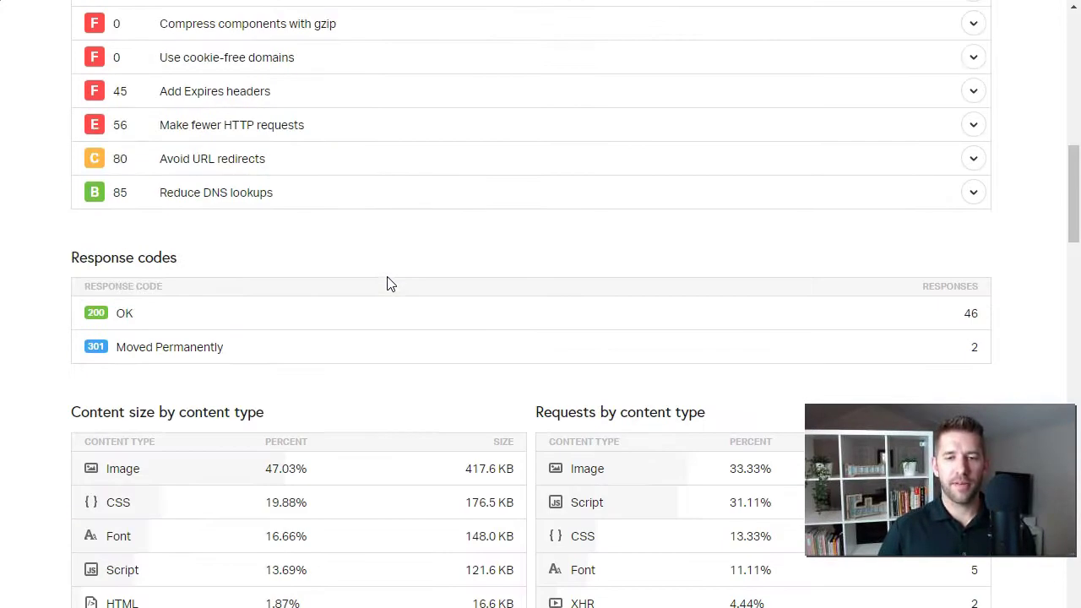
scroll(396, 282, down, 2)
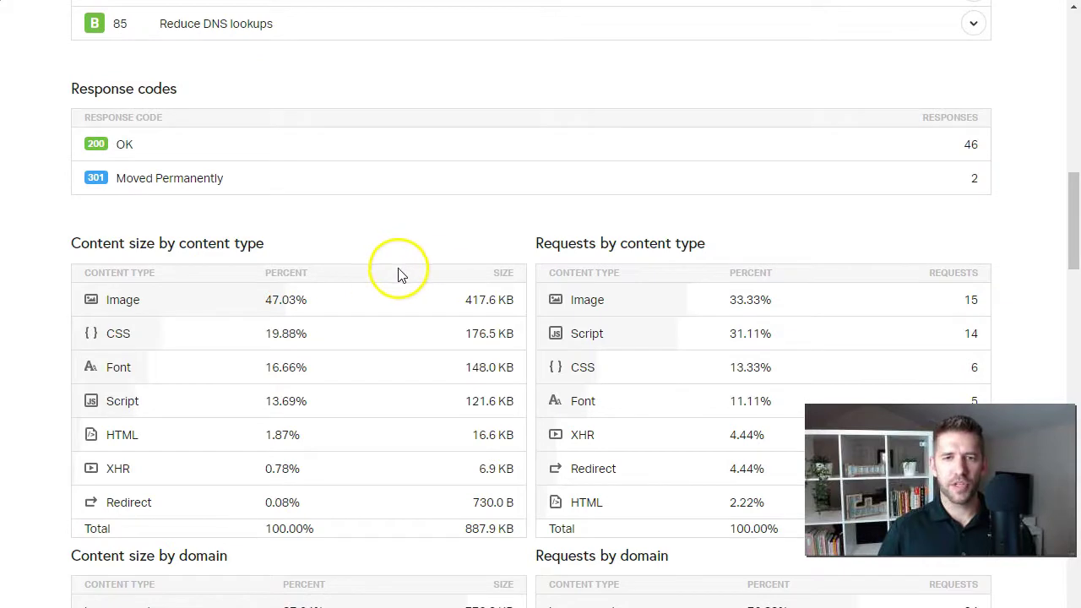
scroll(363, 260, down, 6)
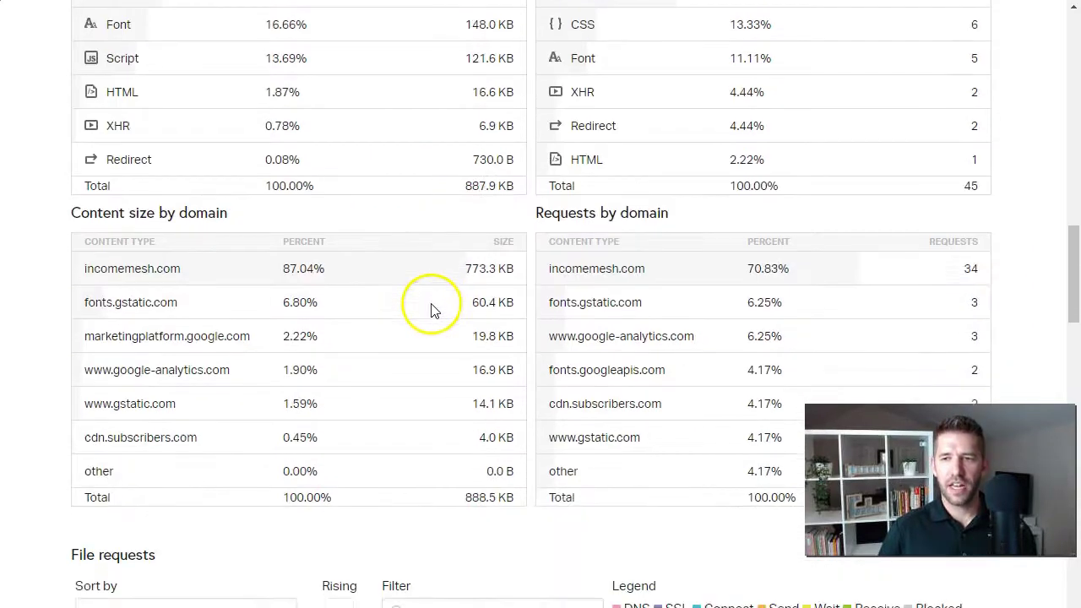
- Examine the file requests waterfall on its first two pages, including the per-file load timings, and return to the results summary
scroll(426, 307, down, 5)
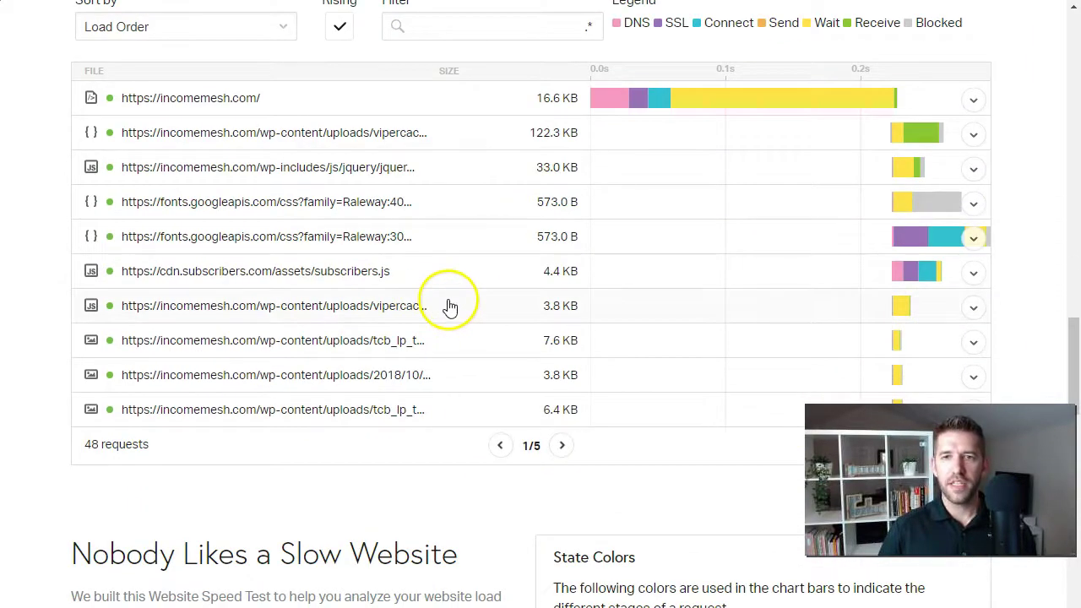
scroll(439, 308, up, 1)
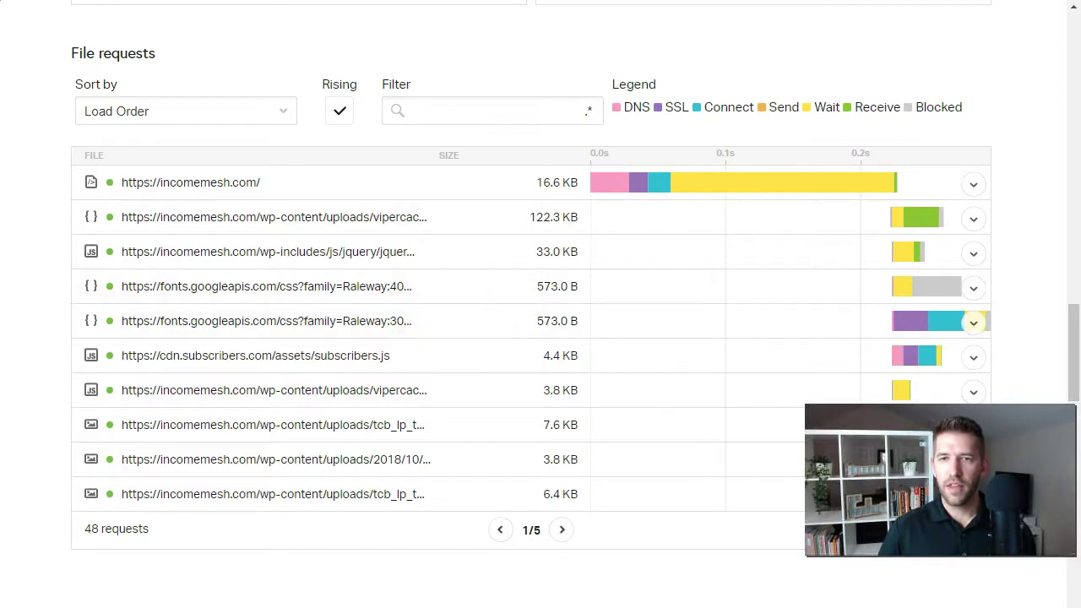
scroll(600, 371, down, 2)
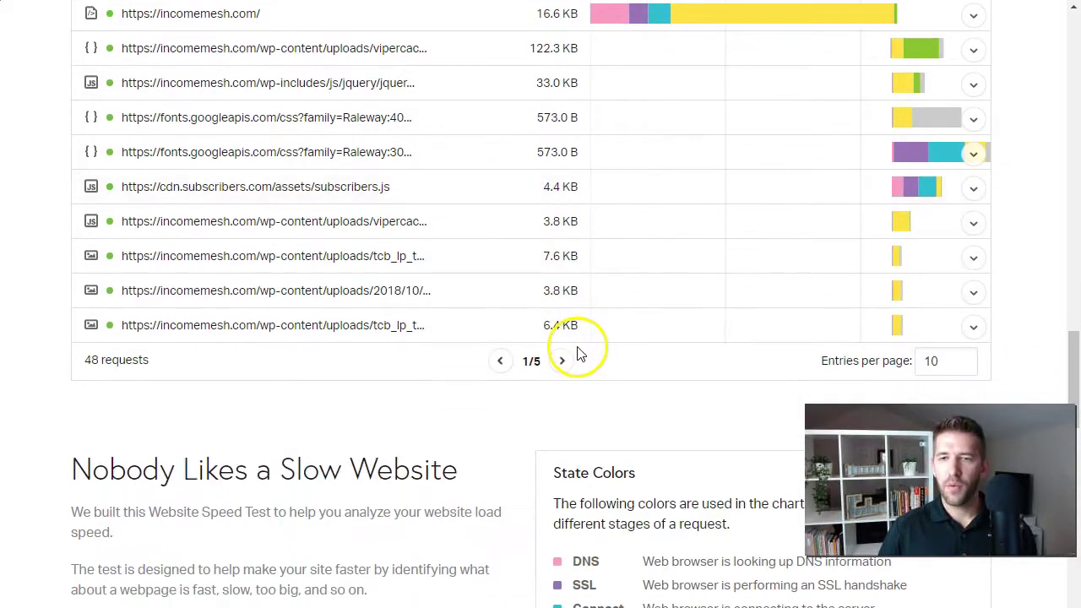
scroll(580, 353, up, 1)
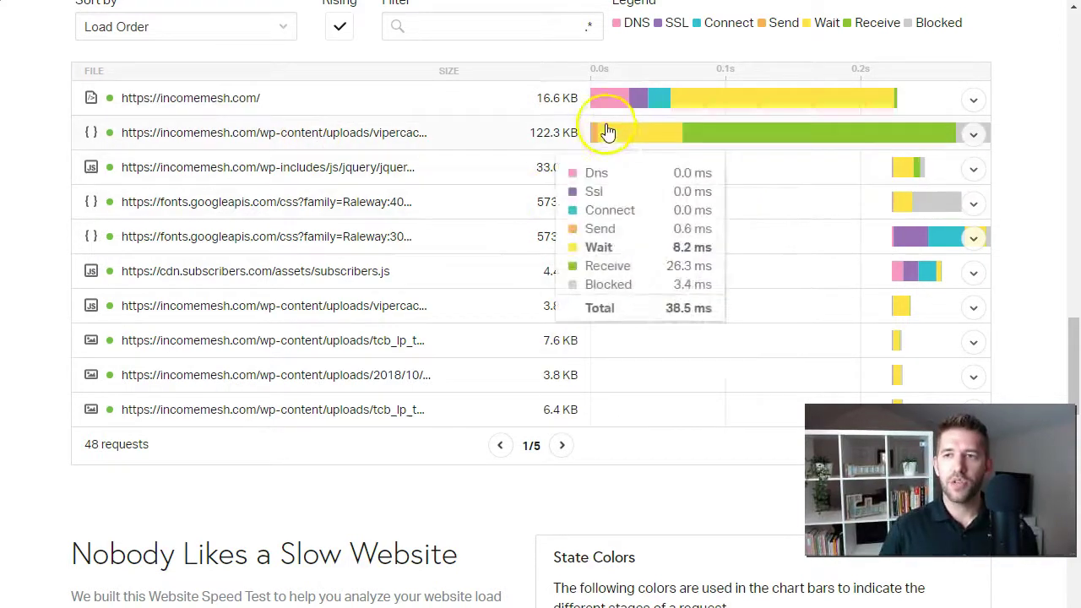
mouse_move(781, 257)
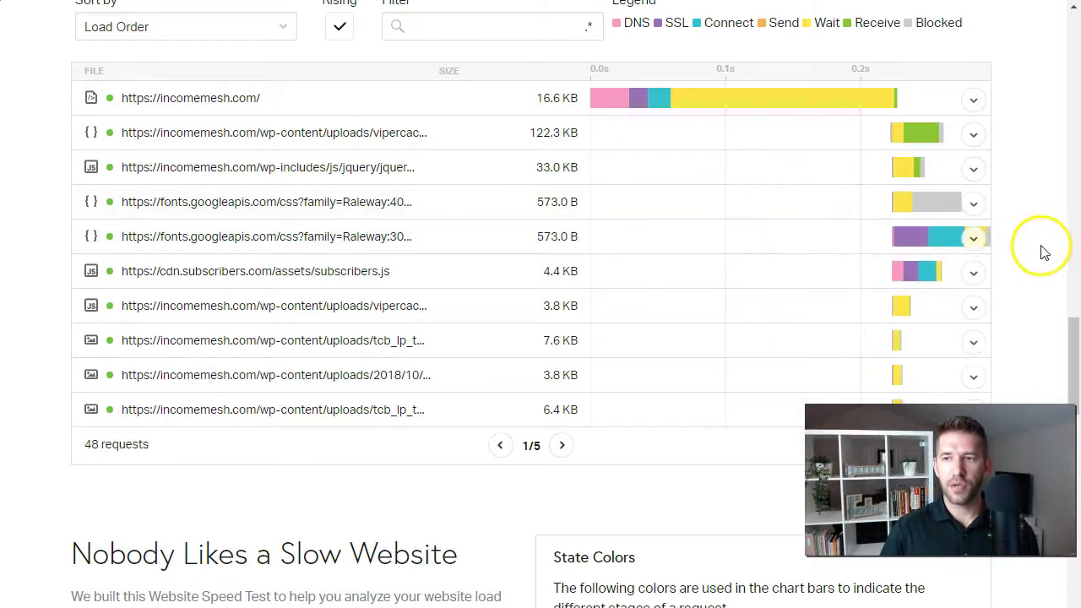
scroll(1010, 261, down, 1)
scroll(1010, 262, down, 2)
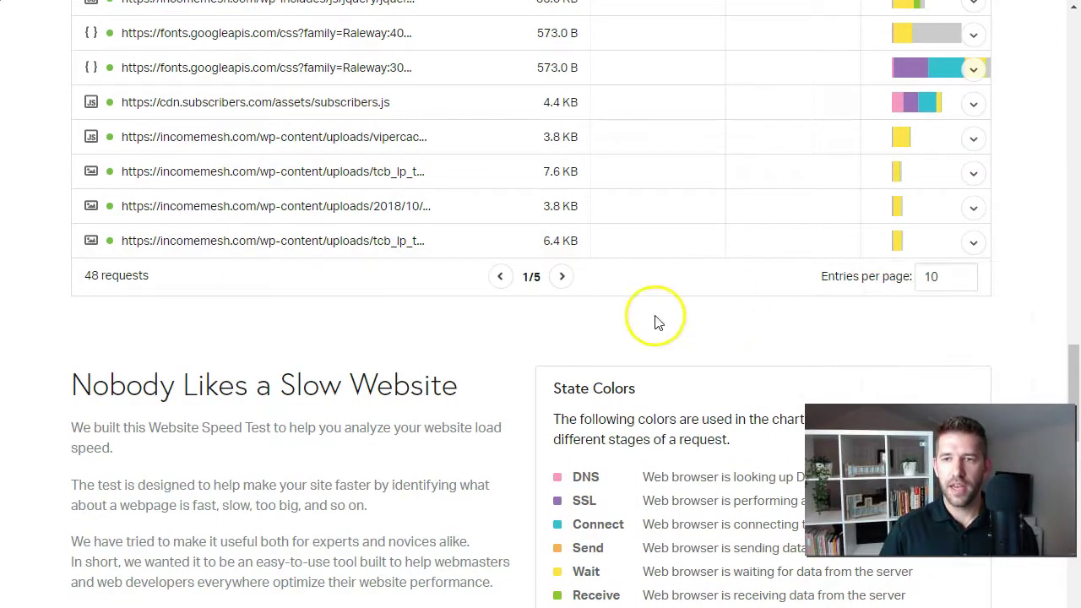
click(549, 278)
scroll(675, 362, up, 2)
mouse_move(676, 361)
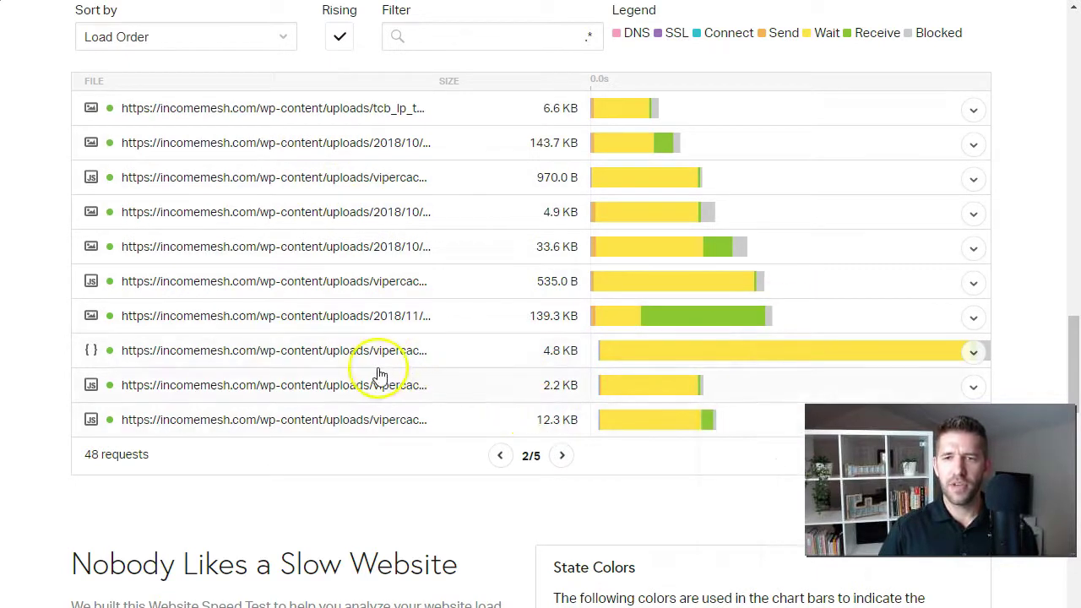
scroll(394, 401, down, 1)
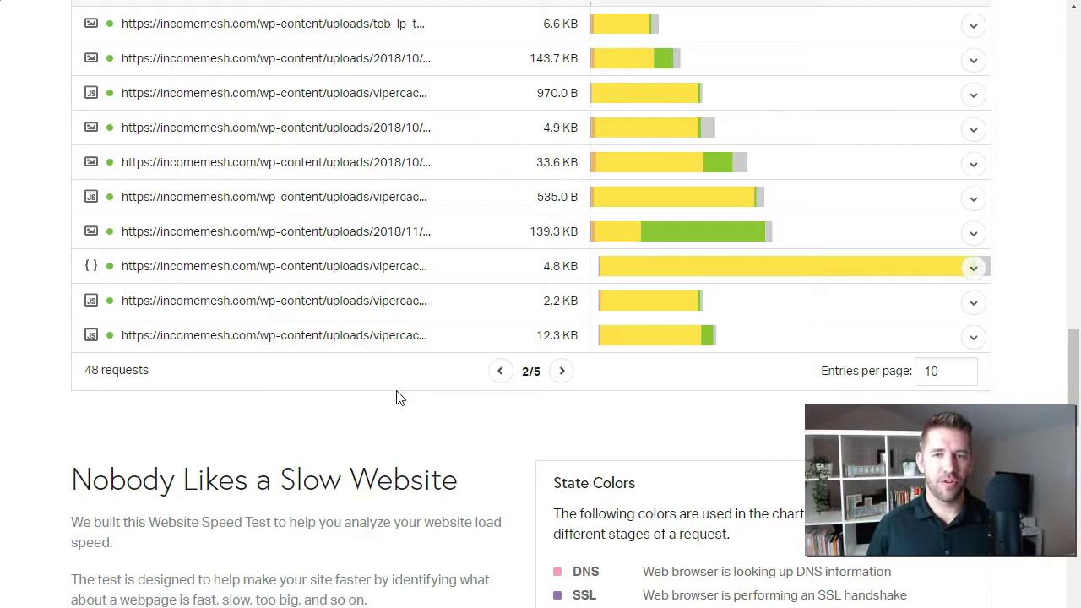
scroll(400, 398, up, 20)
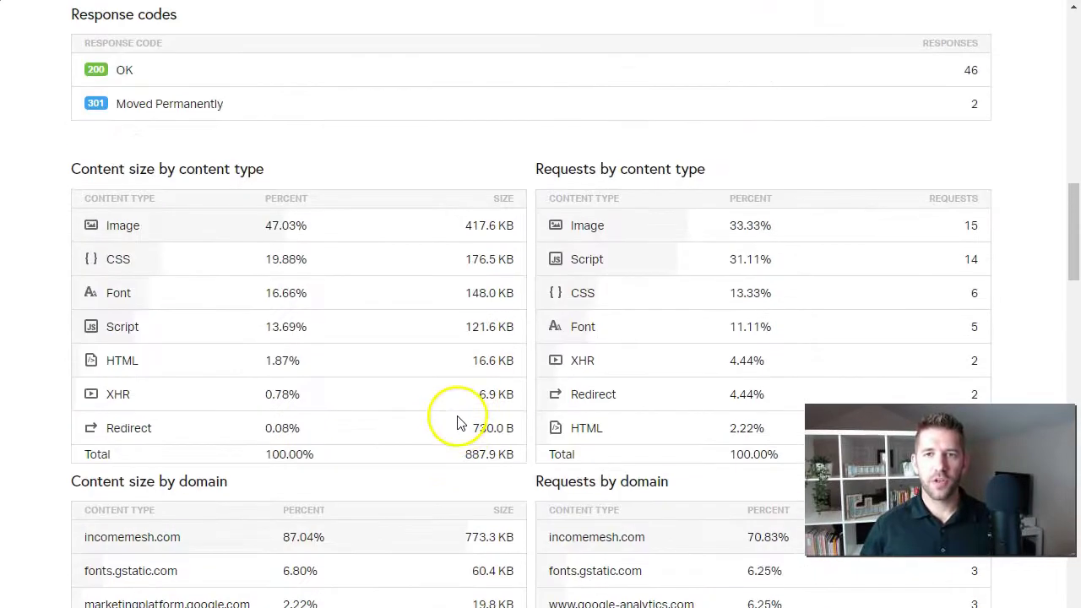
scroll(438, 314, up, 3)
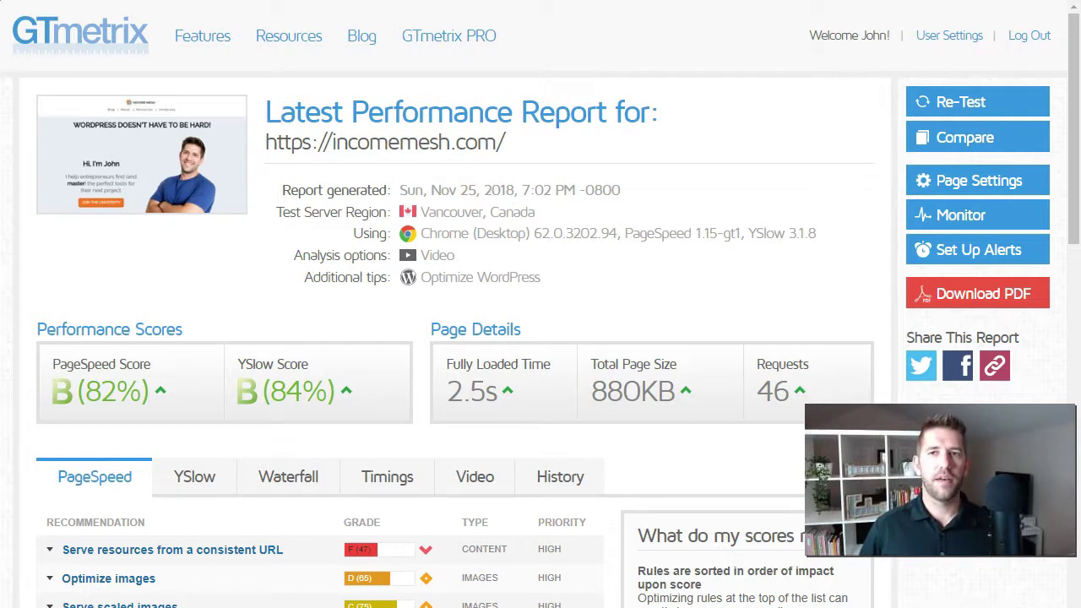
- Switch to the GTmetrix report for incomemesh.com and review its performance scores and page details
scroll(596, 297, down, 2)
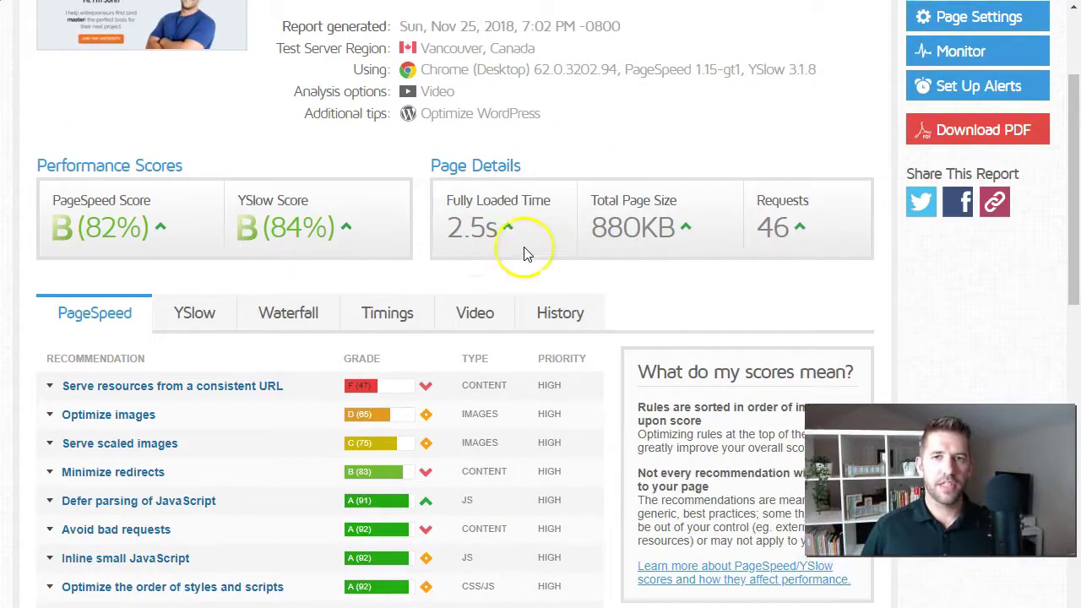
scroll(524, 253, up, 1)
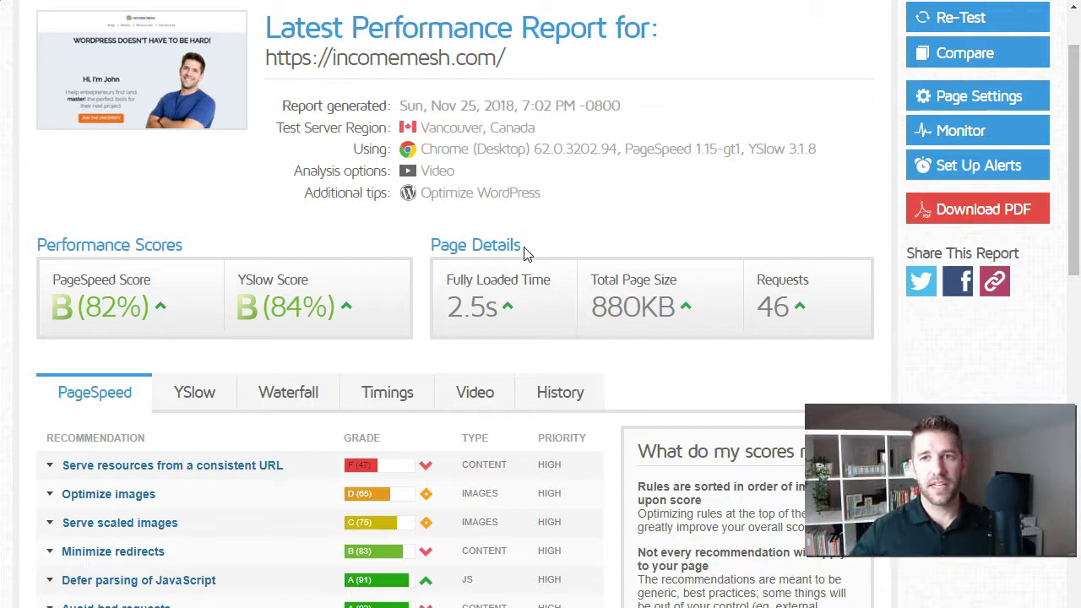
scroll(609, 251, down, 3)
scroll(606, 252, up, 3)
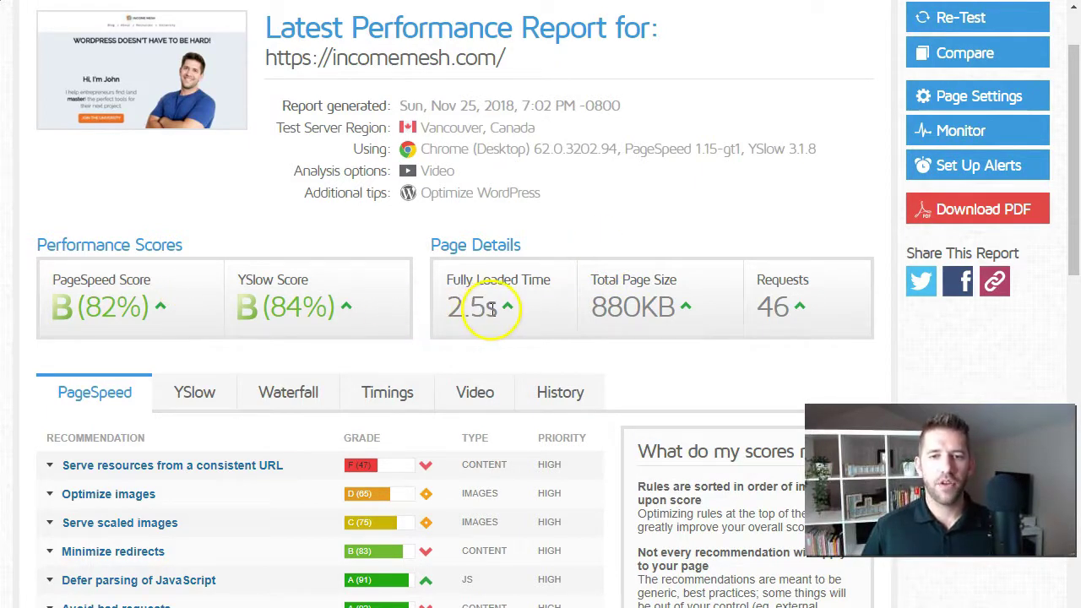
- Examine the PageSpeed recommendations and their grades in the performance report
scroll(557, 306, down, 2)
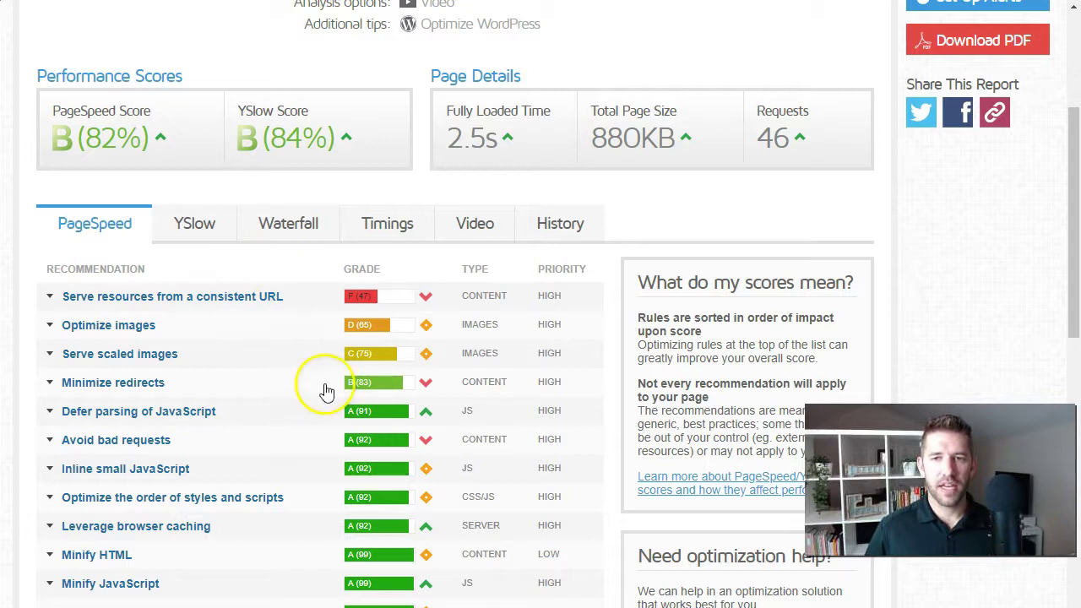
scroll(250, 447, down, 4)
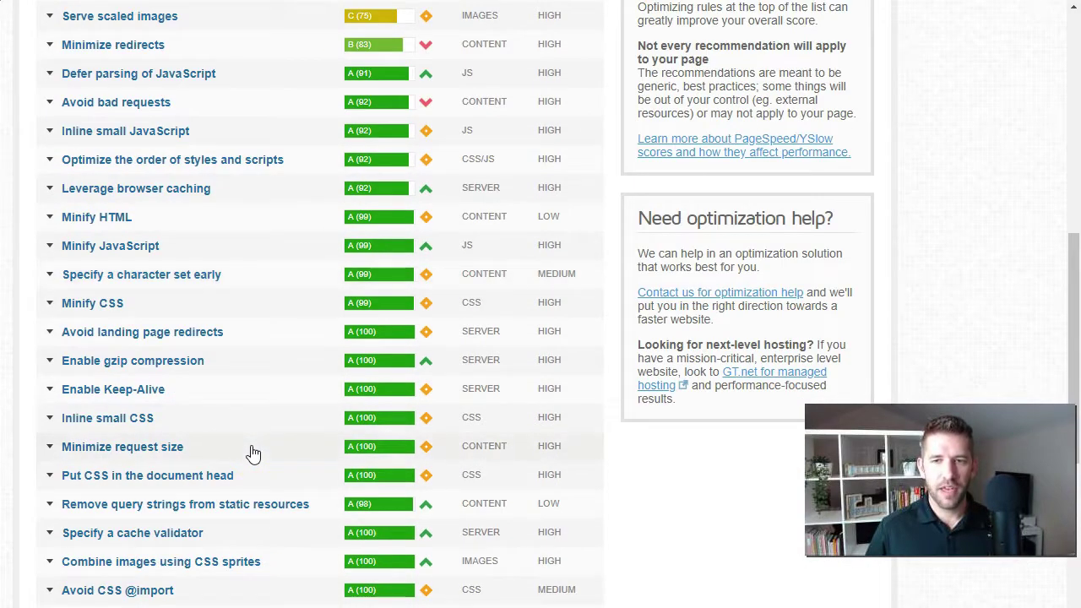
scroll(279, 397, up, 1)
scroll(557, 139, up, 1)
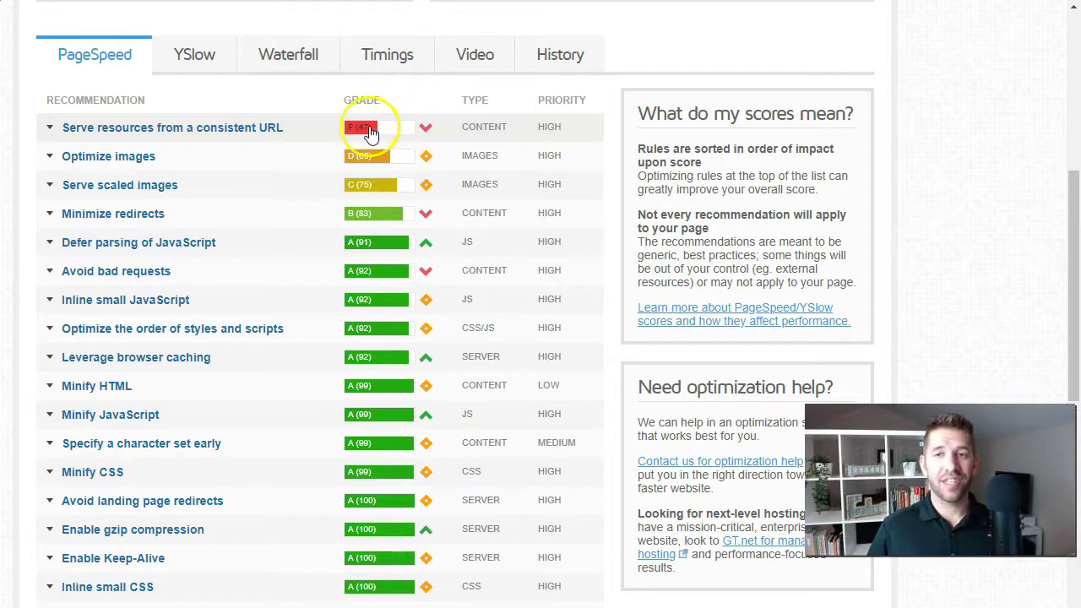
- Inspect the details of the "Serve resources from a consistent URL" recommendation, and review the YSlow recommendations and grades
click(298, 133)
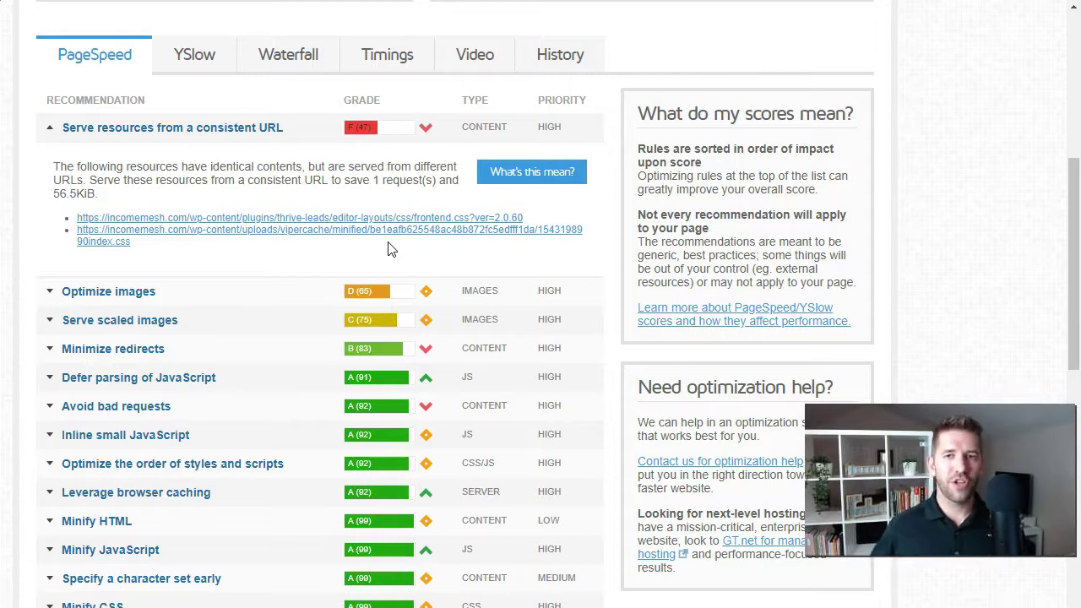
click(287, 134)
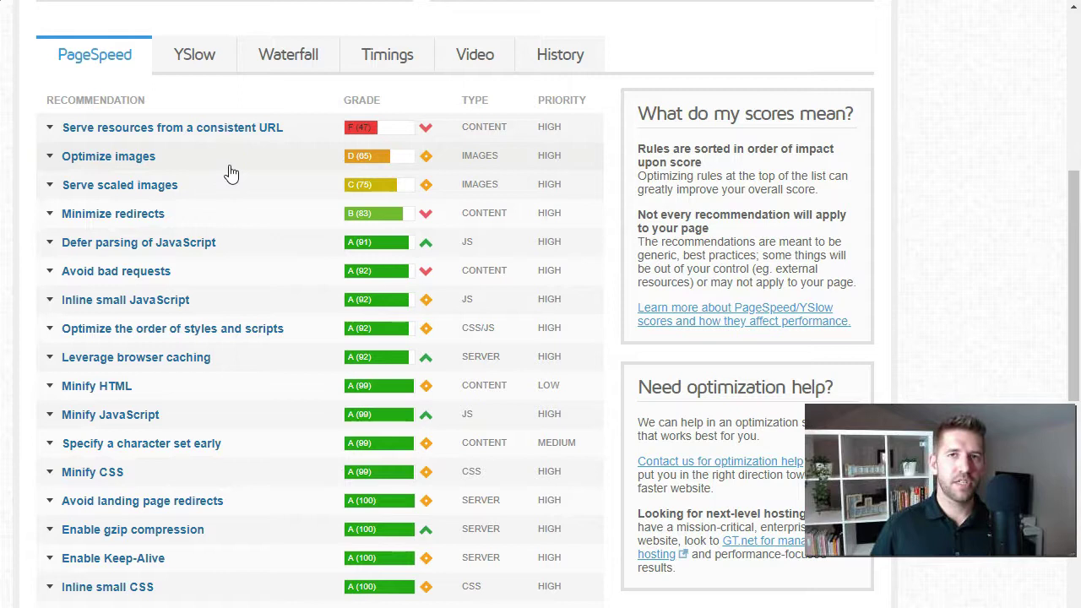
scroll(238, 200, up, 2)
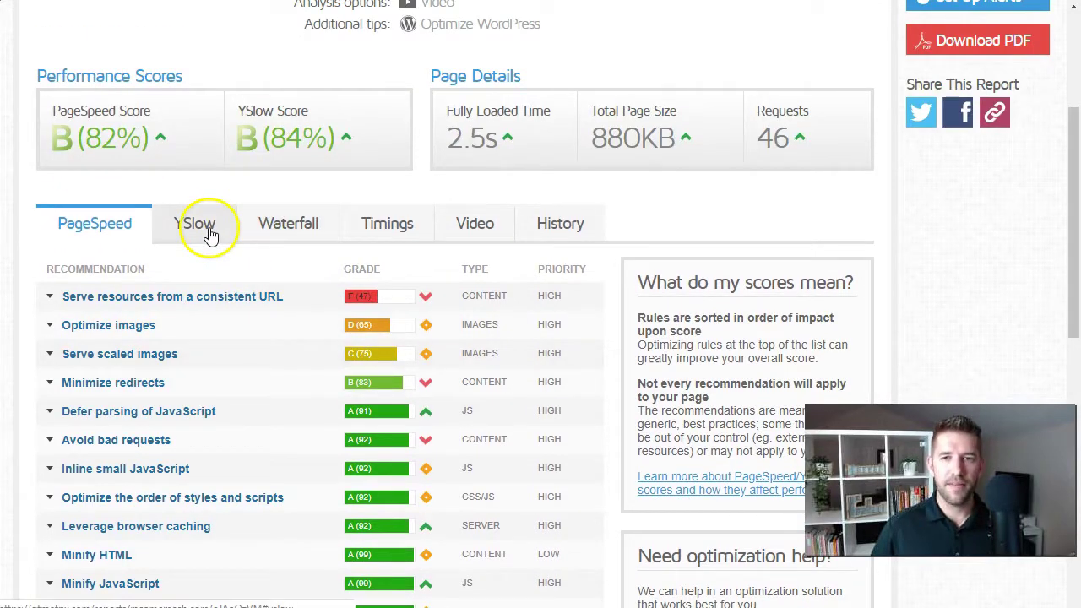
click(208, 228)
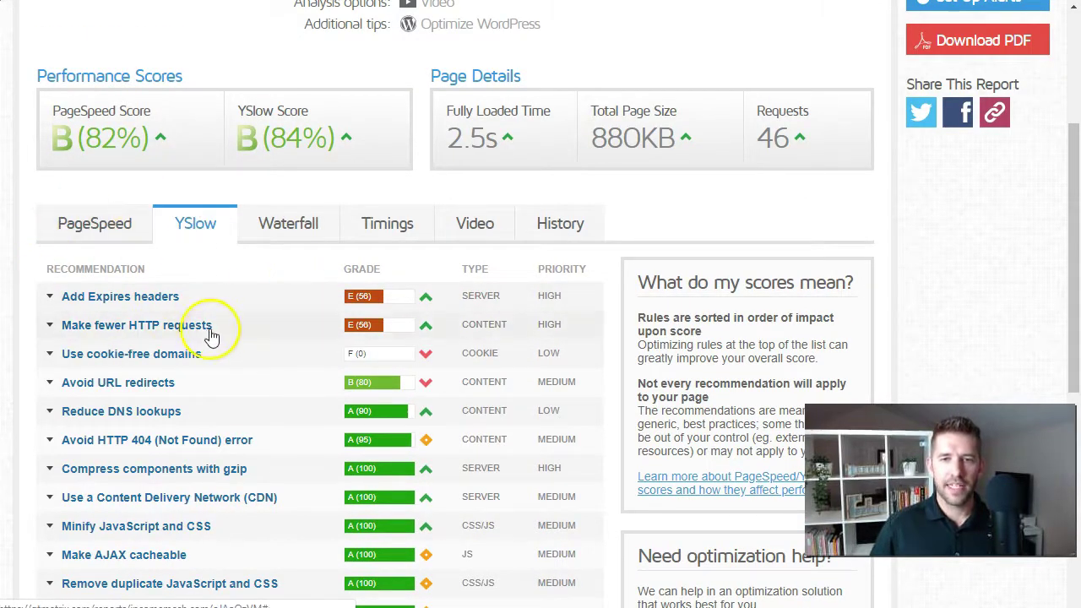
scroll(255, 380, down, 4)
scroll(253, 382, up, 4)
- Open the Waterfall chart and look through its full list of requests, including their sizes and load times
click(273, 224)
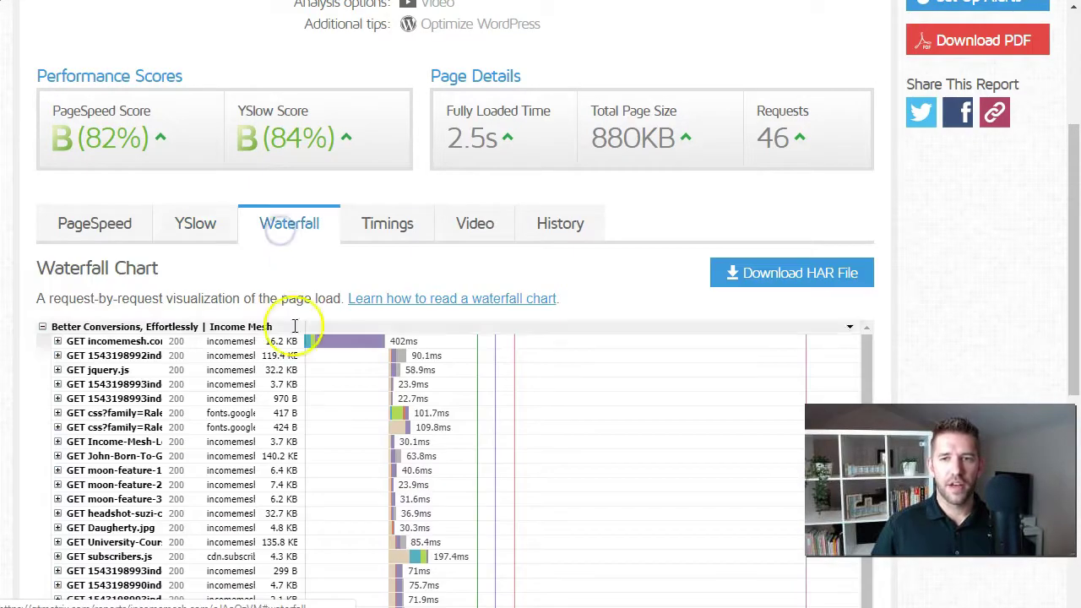
scroll(565, 374, down, 3)
scroll(903, 389, down, 3)
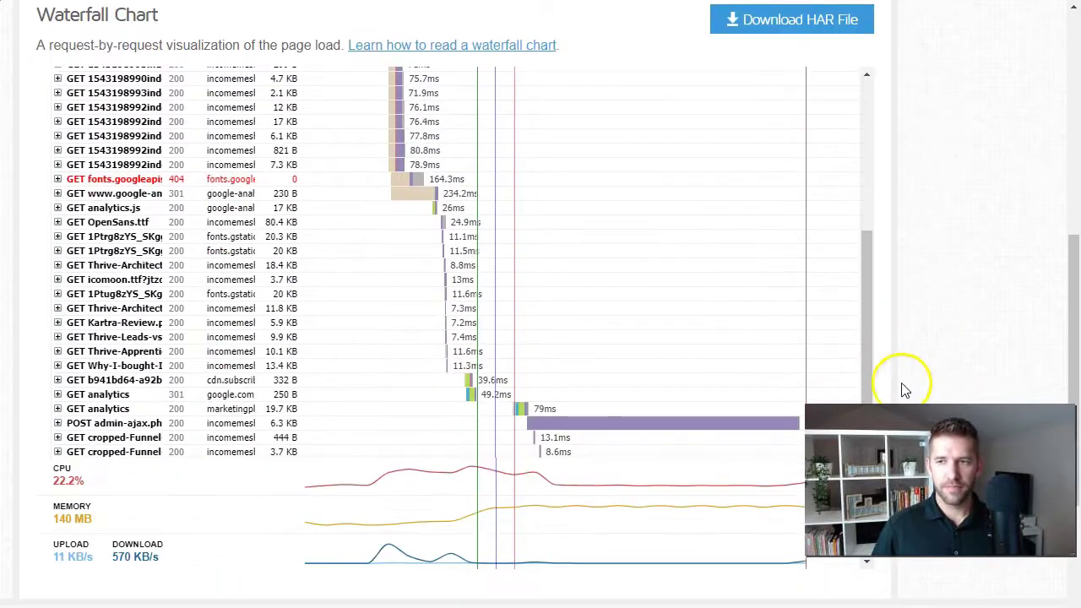
scroll(760, 294, down, 2)
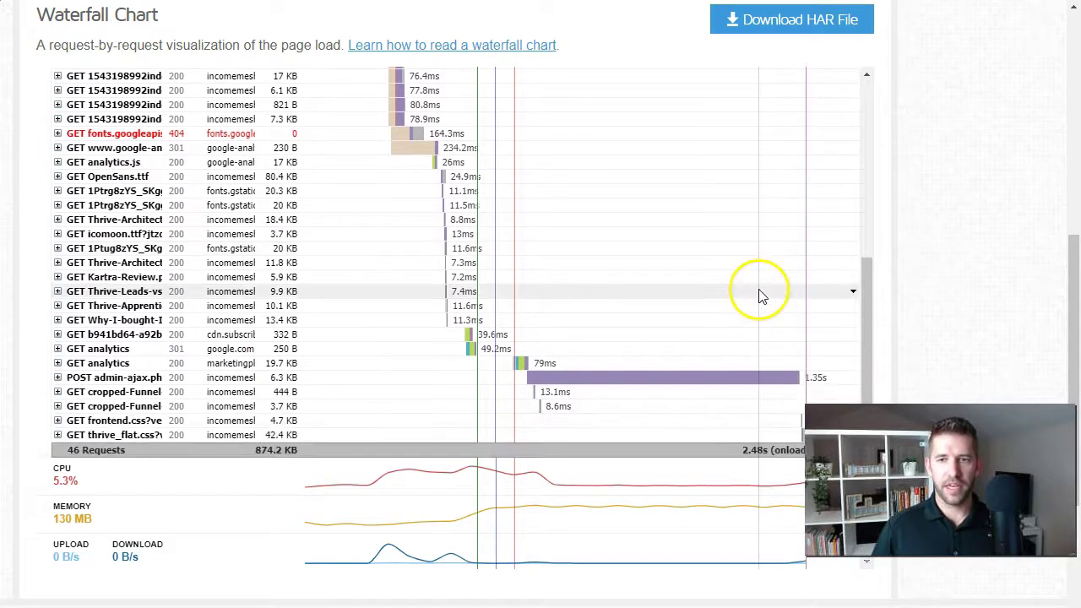
scroll(654, 287, up, 5)
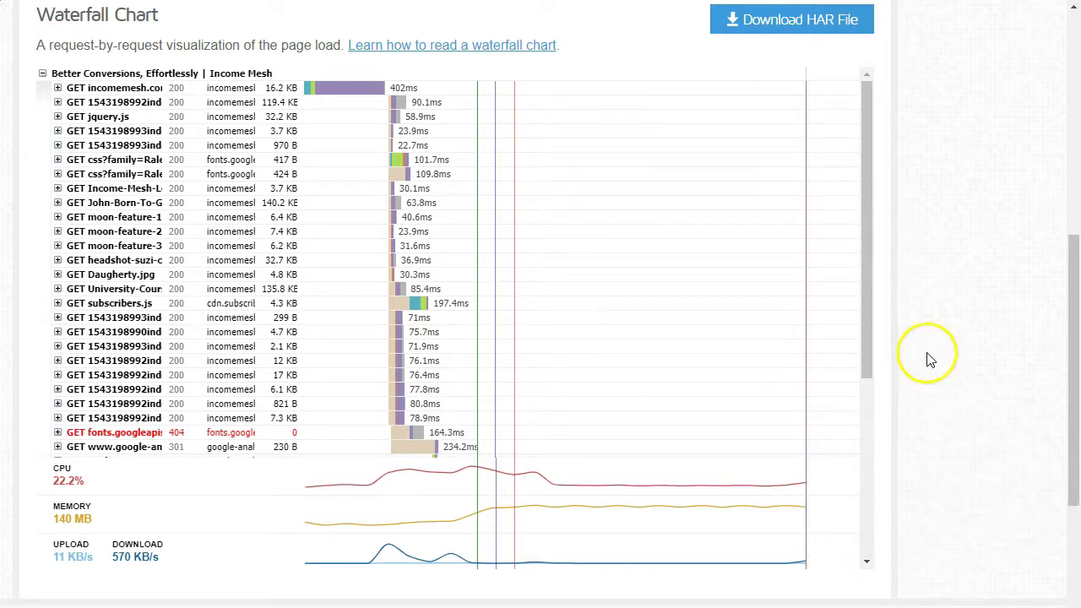
scroll(186, 85, up, 1)
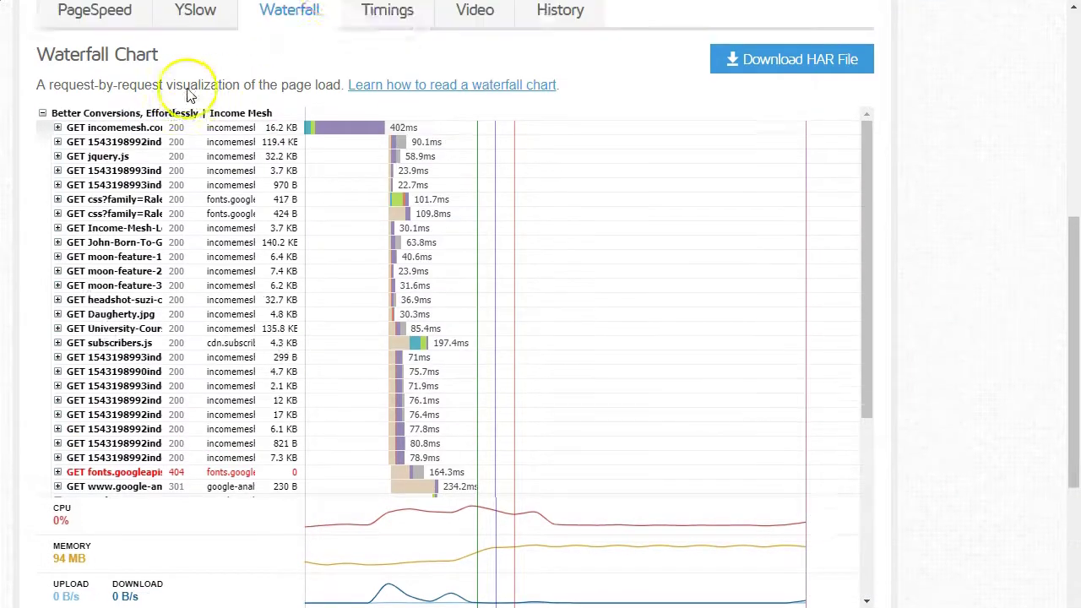
- Examine the timings of the initial incomemesh.com request and of the POST admin-ajax.php request in the waterfall
scroll(187, 94, up, 3)
mouse_move(363, 253)
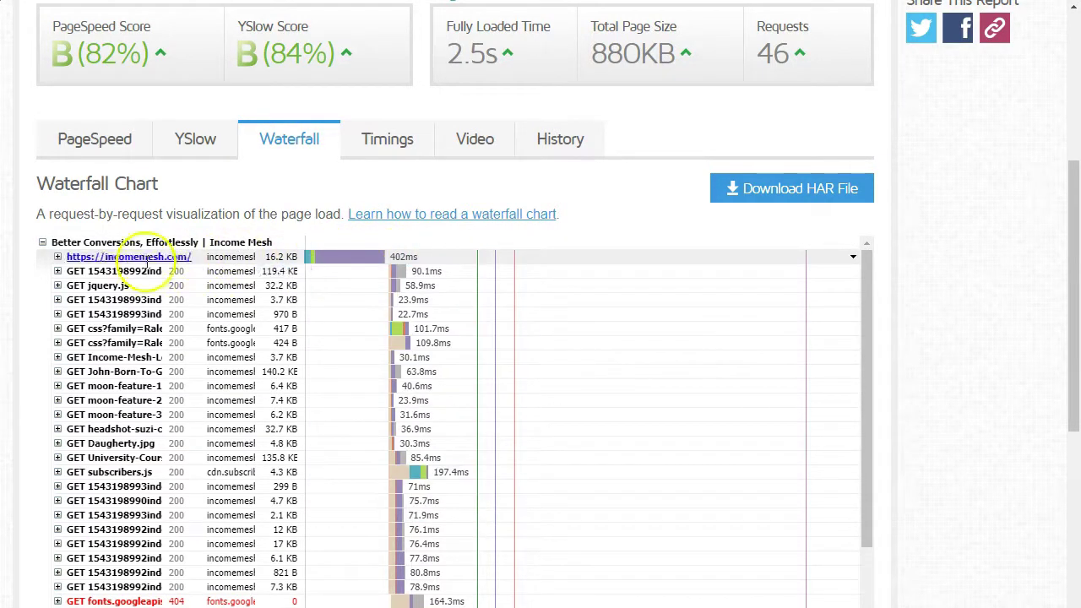
scroll(439, 295, down, 5)
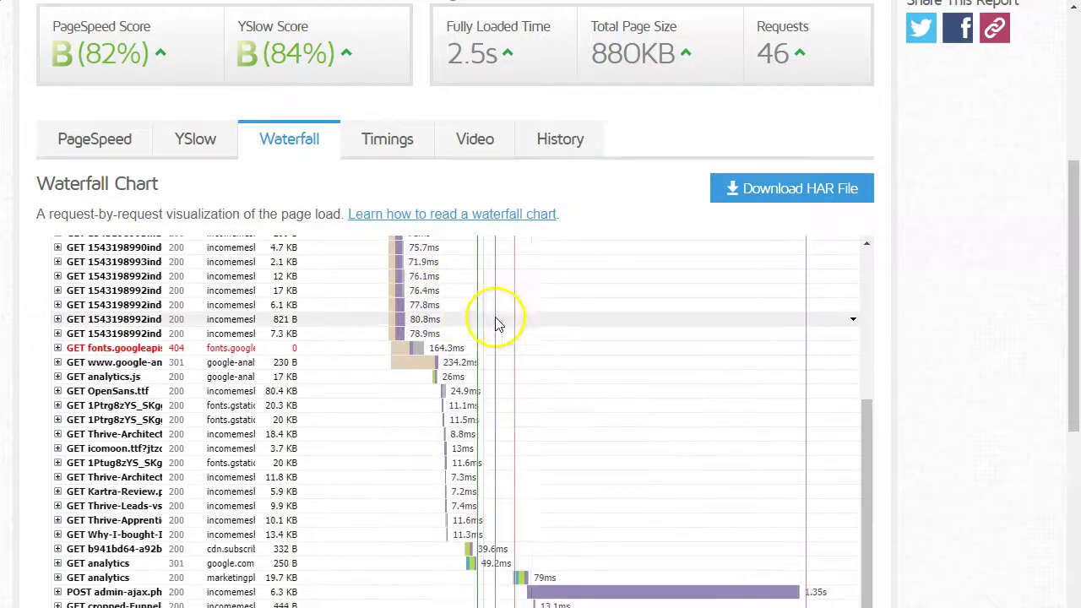
scroll(511, 352, down, 1)
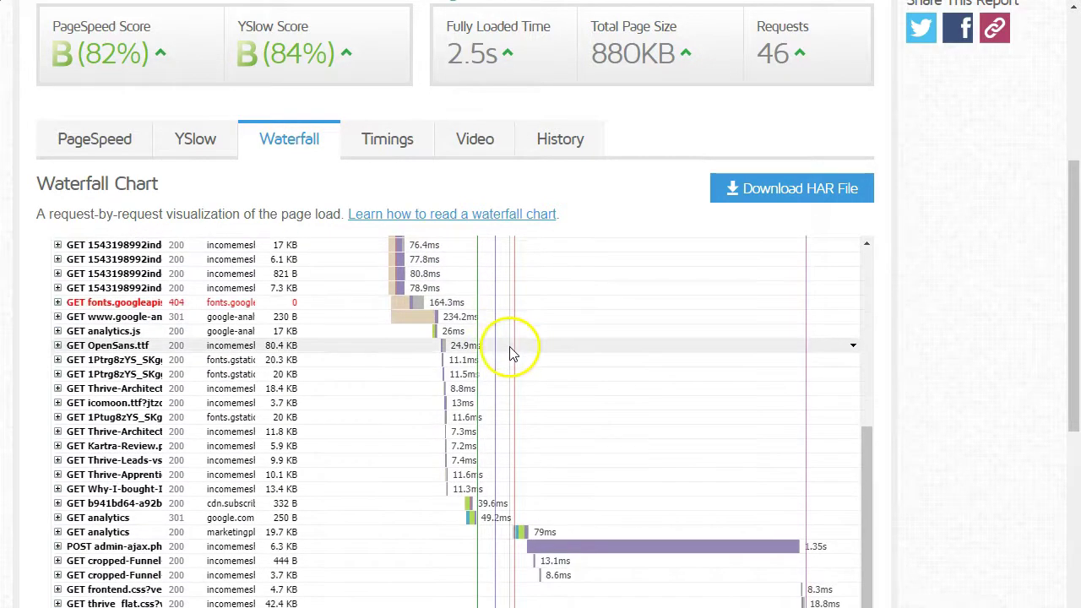
scroll(506, 350, down, 2)
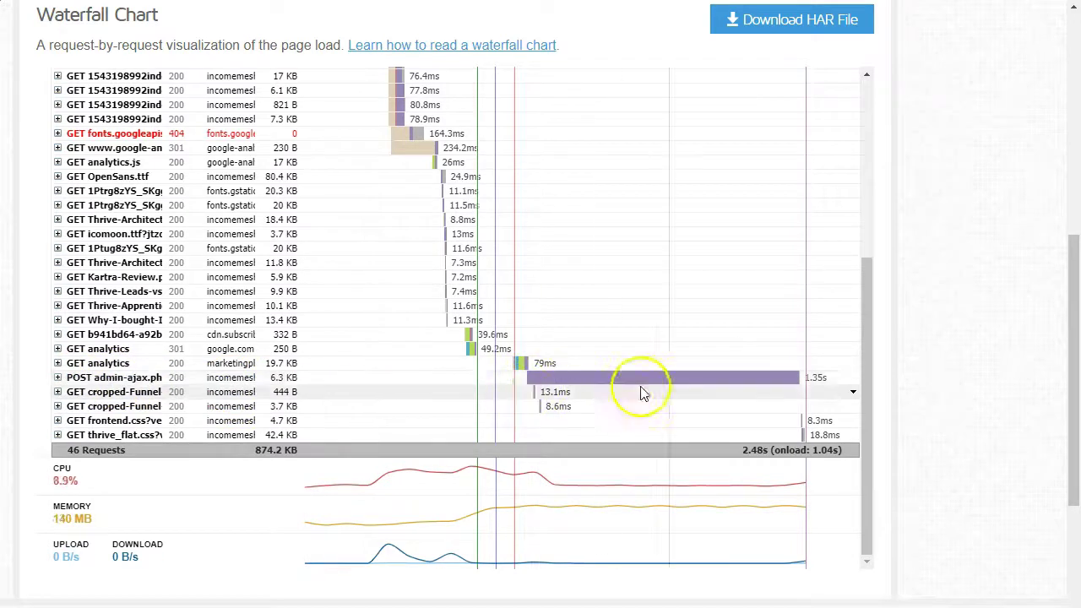
scroll(675, 363, down, 2)
mouse_move(615, 205)
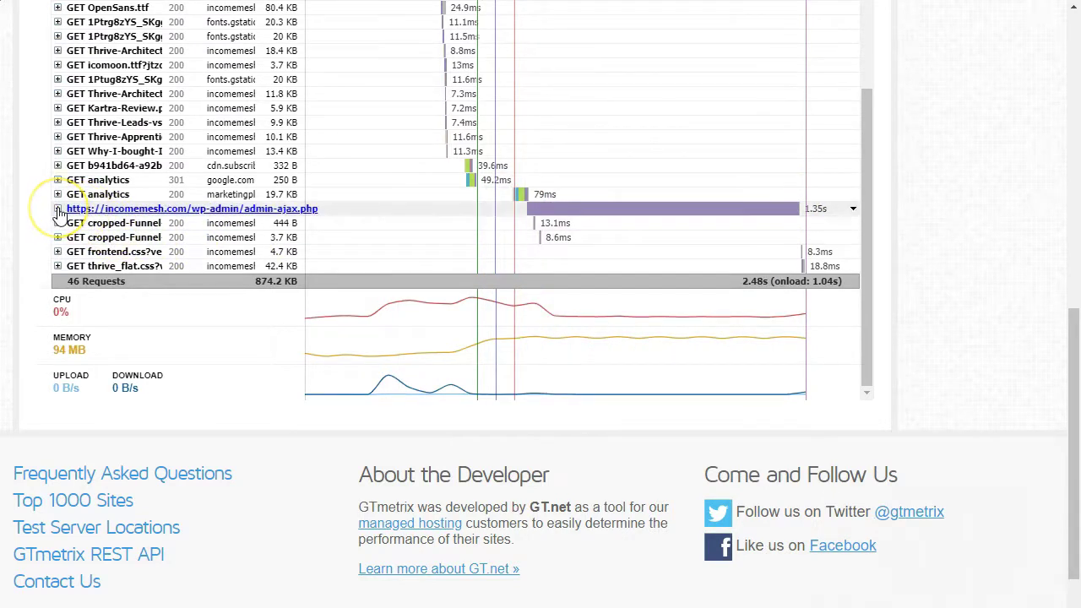
- Expand the POST admin-ajax.php request and read through its response and request headers, including the set-cookie entry
click(58, 209)
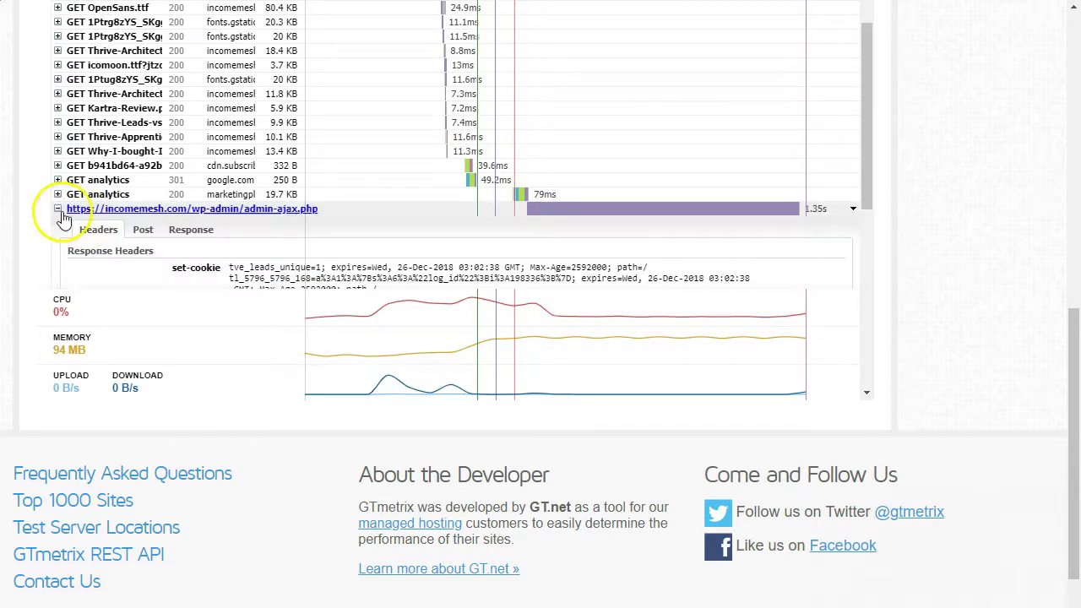
scroll(205, 229, down, 2)
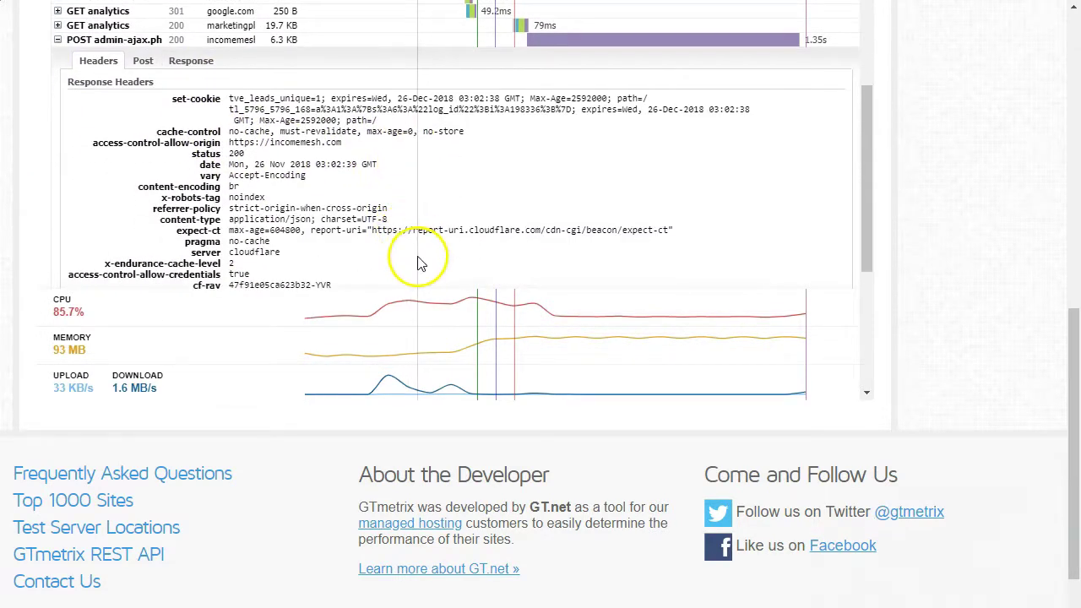
scroll(460, 228, down, 1)
scroll(463, 232, up, 1)
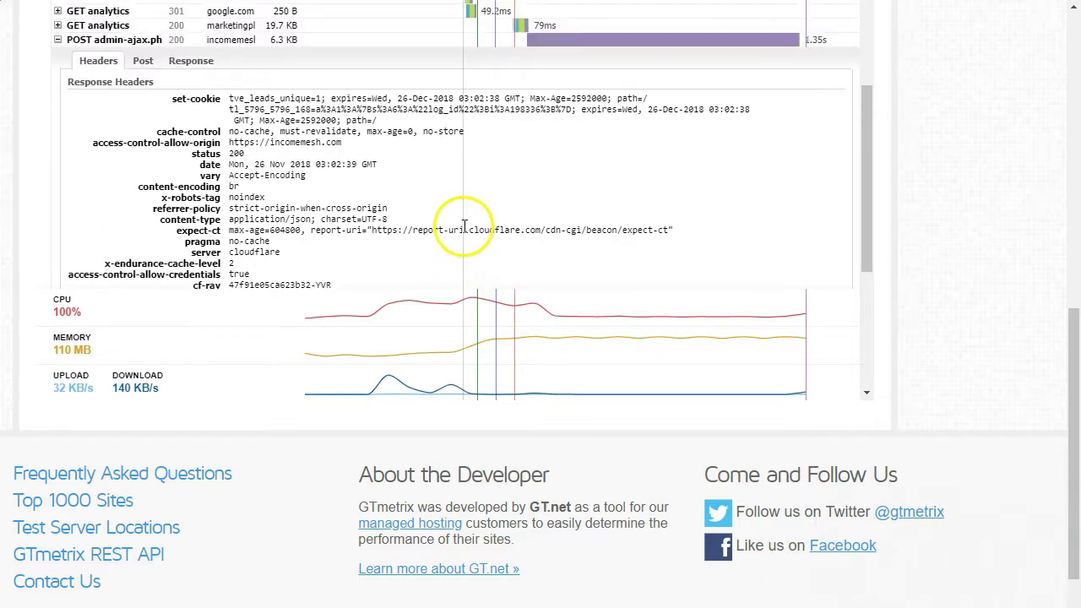
scroll(463, 230, down, 2)
scroll(464, 230, up, 2)
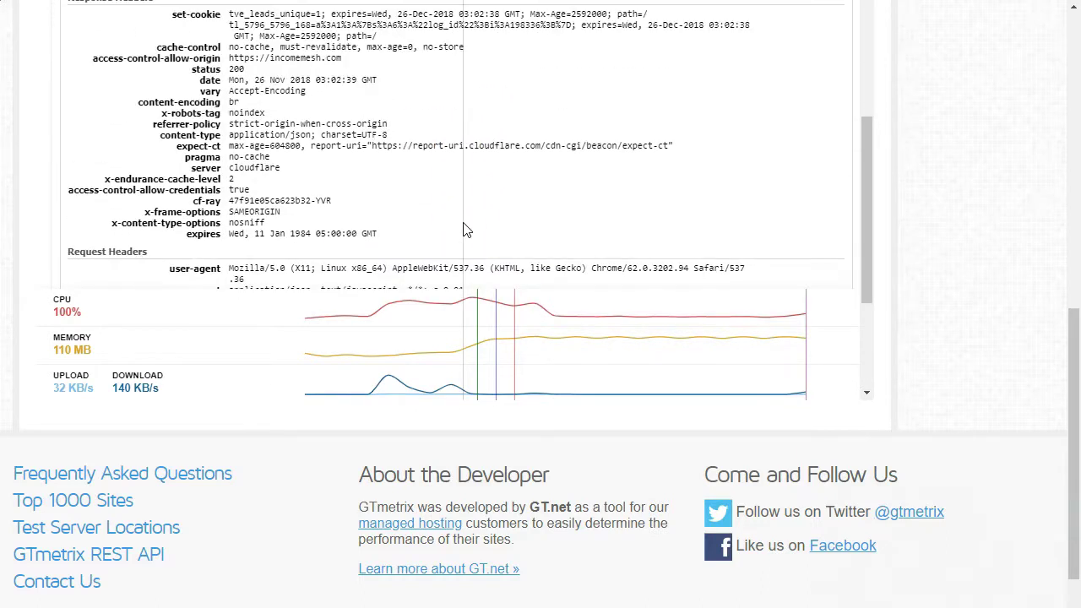
click(517, 197)
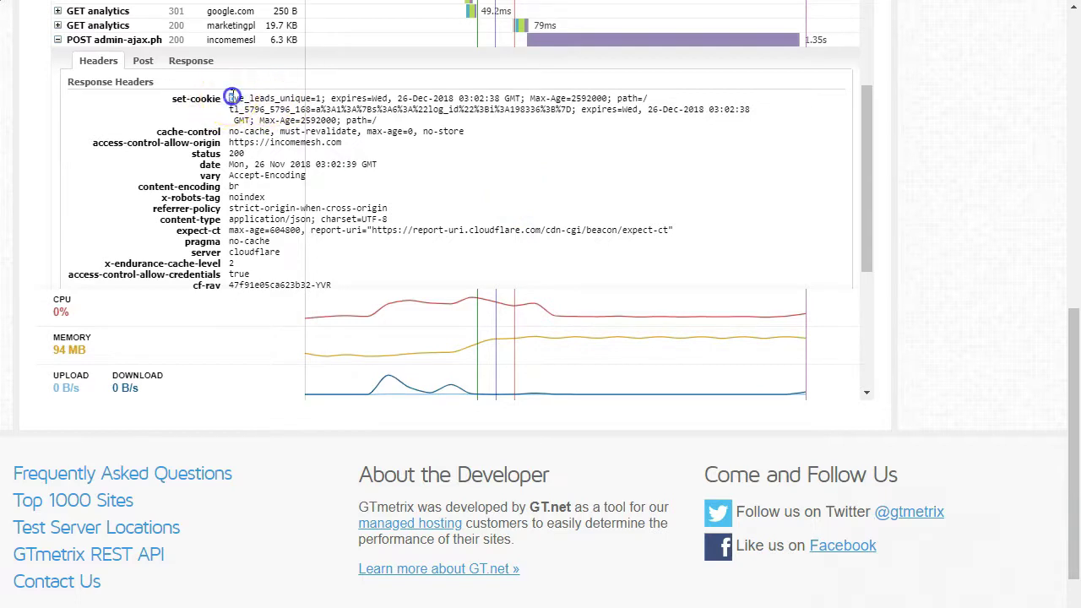
click(520, 148)
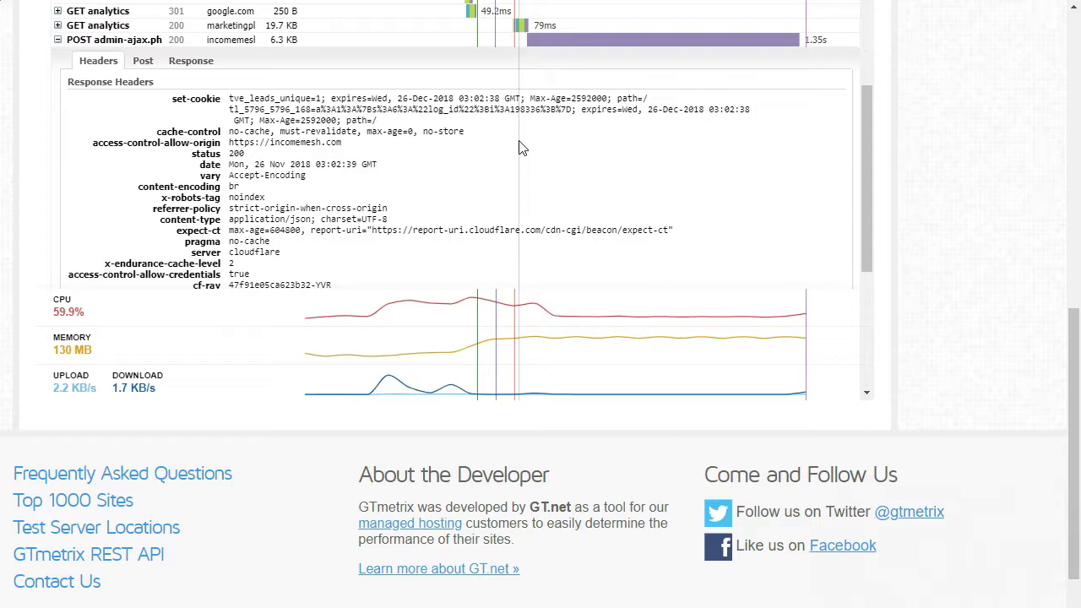
drag(872, 196, 867, 167)
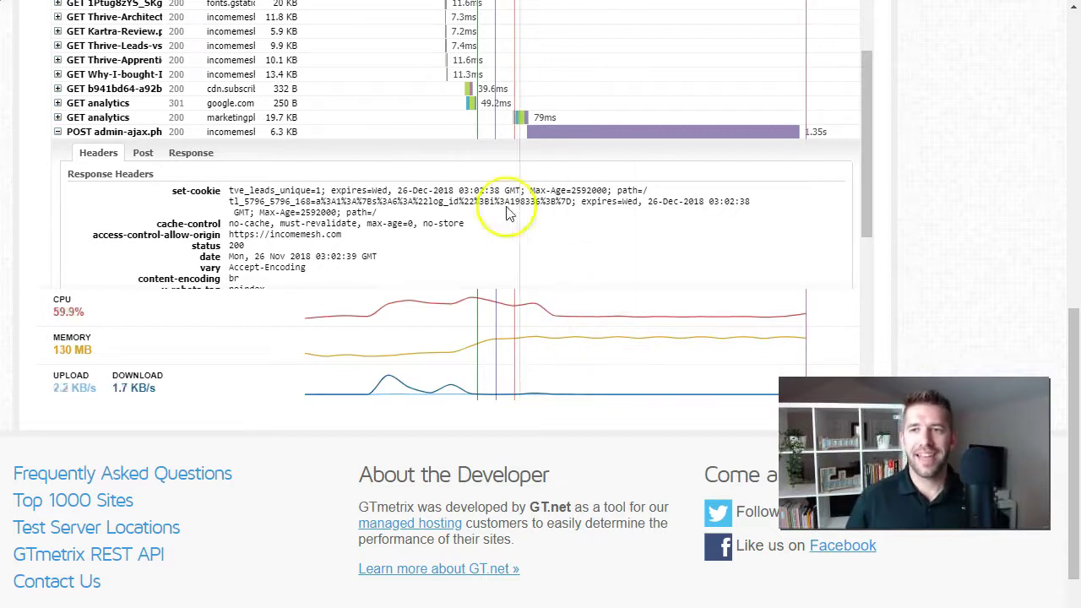
- Check the request phase and event timing breakdown of the POST admin-ajax.php request, and return toward the report summary
mouse_move(567, 135)
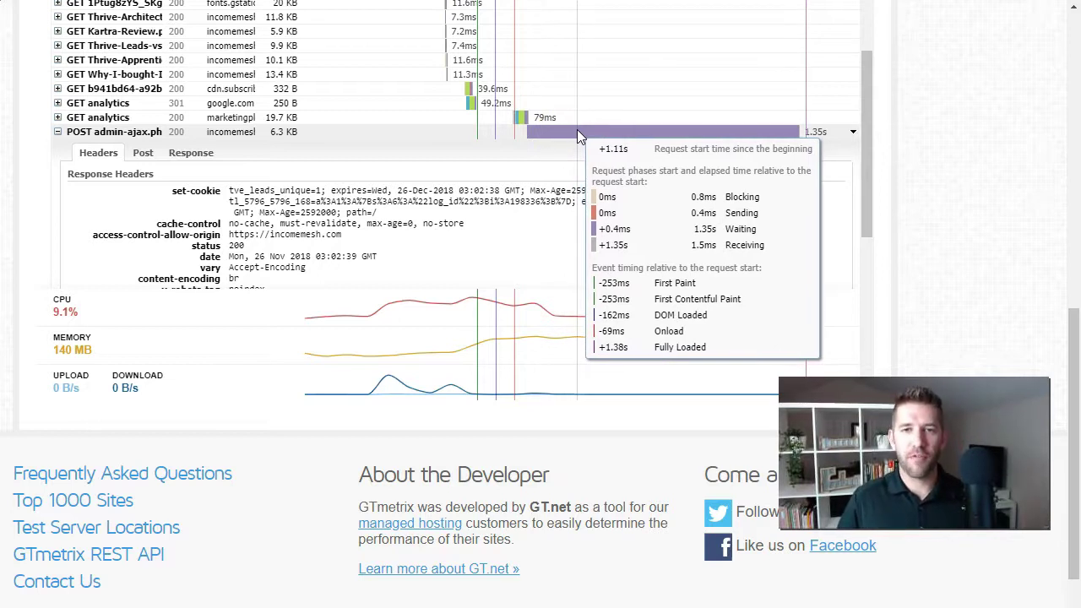
click(524, 136)
click(621, 156)
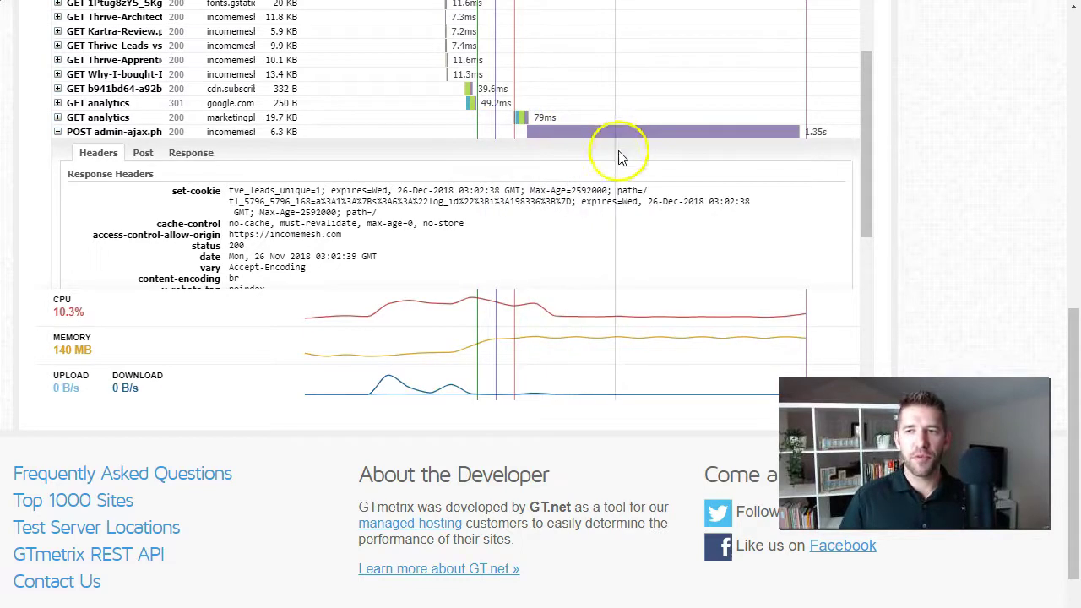
scroll(815, 278, up, 5)
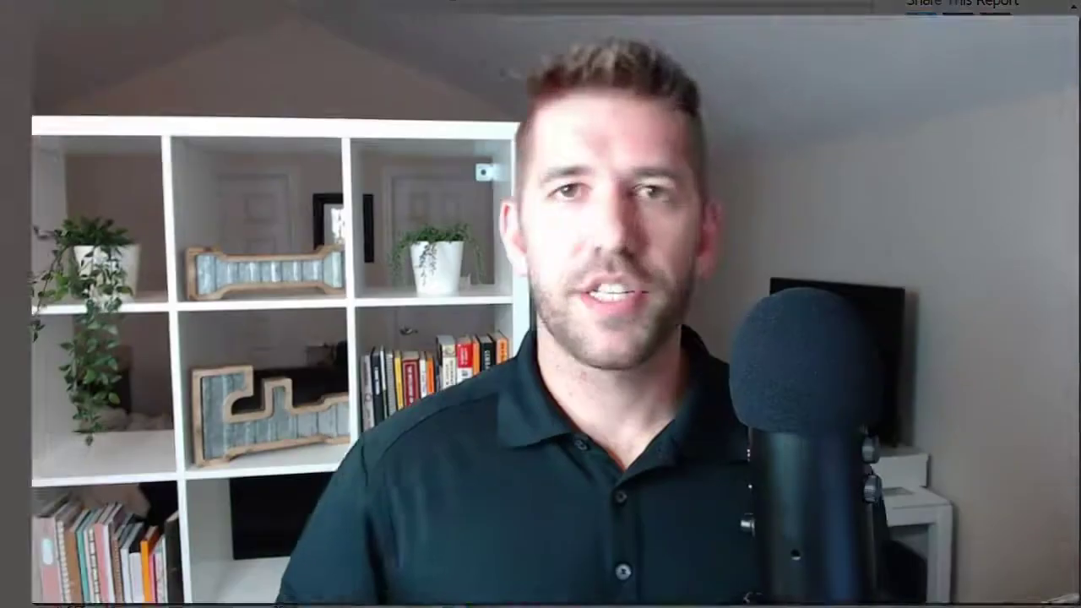